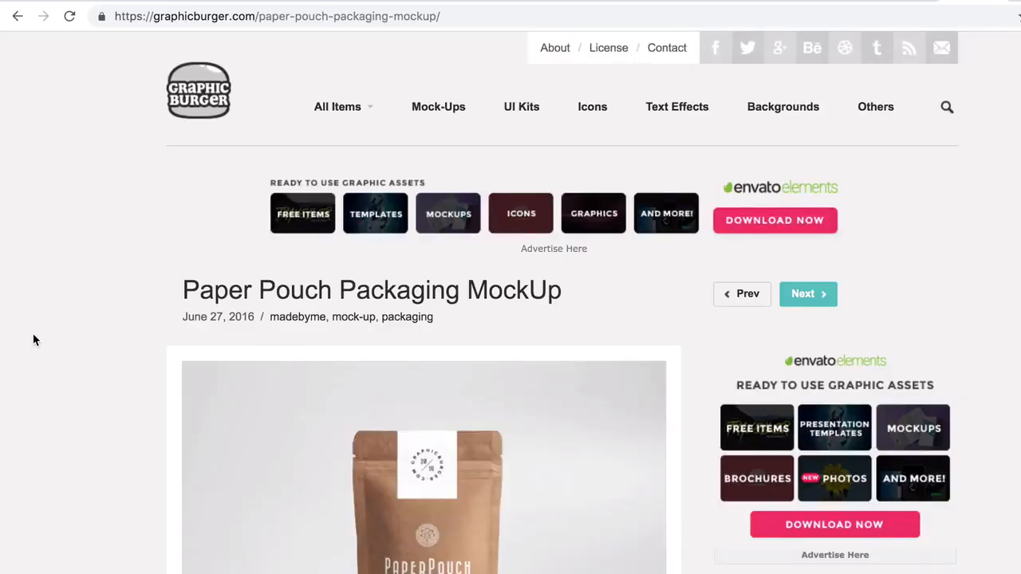
Examine the preview images and description on the Paper Pouch Packaging MockUp page
{"action": "scroll", "coordinate": [88, 365], "scroll_direction": "down", "scroll_amount": 3}
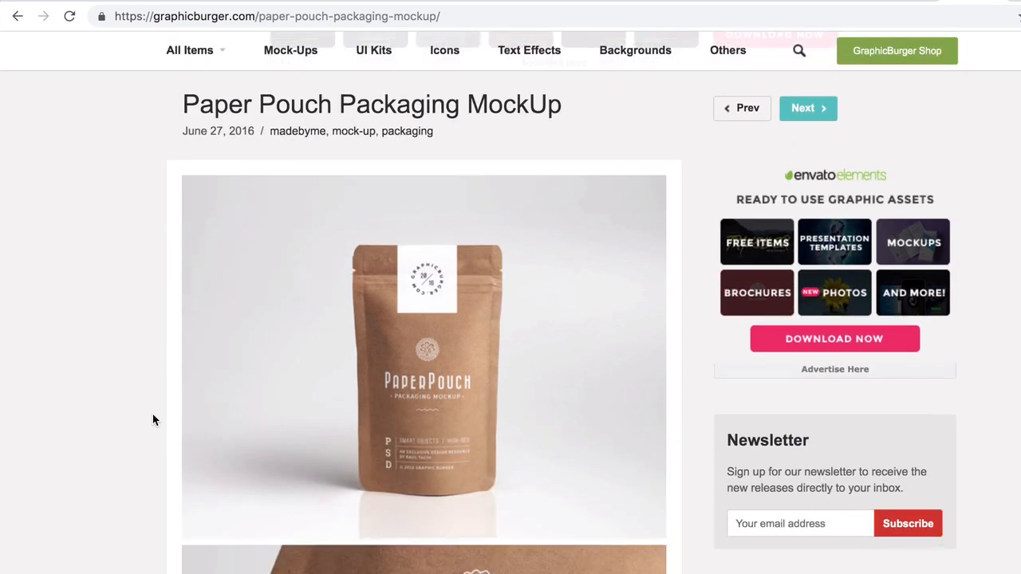
{"action": "scroll", "coordinate": [154, 420], "scroll_direction": "down", "scroll_amount": 7}
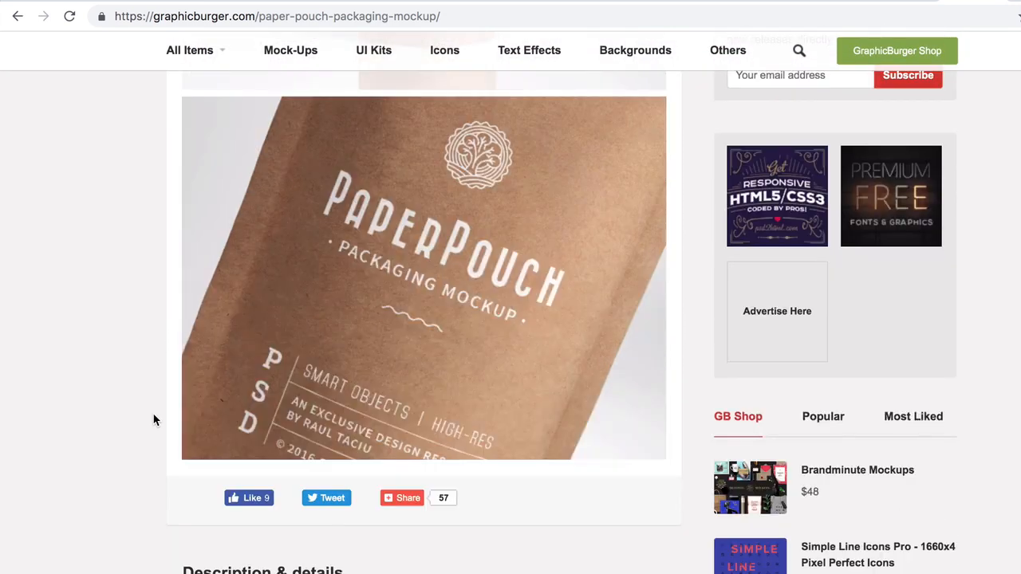
{"action": "scroll", "coordinate": [154, 420], "scroll_direction": "down", "scroll_amount": 2}
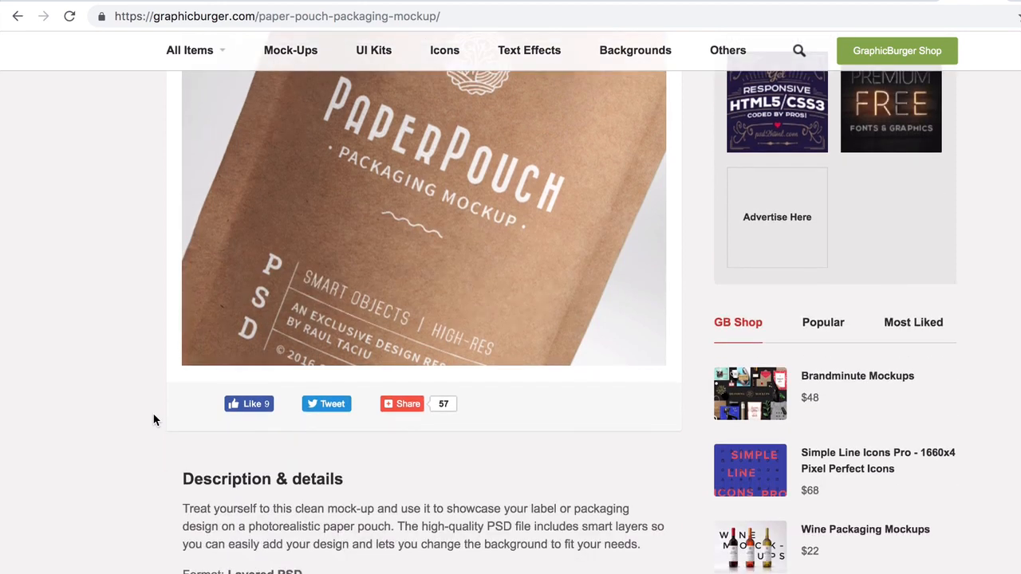
{"action": "scroll", "coordinate": [154, 414], "scroll_direction": "up", "scroll_amount": 2}
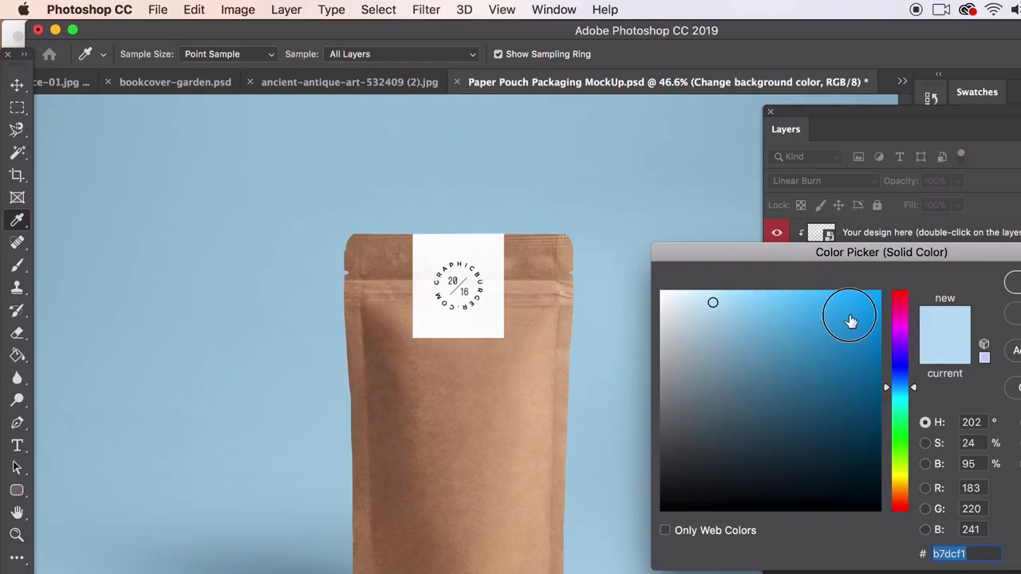
In Photoshop, set the pouch mockup's solid background color to dark slate #3a454c
{"action": "left_click", "coordinate": [849, 317]}
{"action": "left_click", "coordinate": [842, 376]}
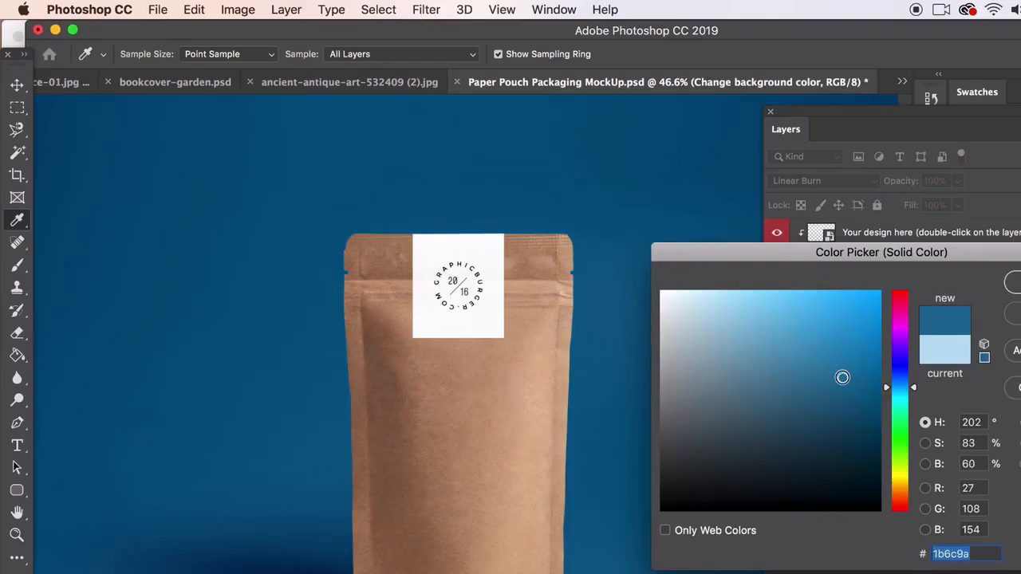
{"action": "left_click", "coordinate": [658, 505]}
{"action": "left_click", "coordinate": [705, 458]}
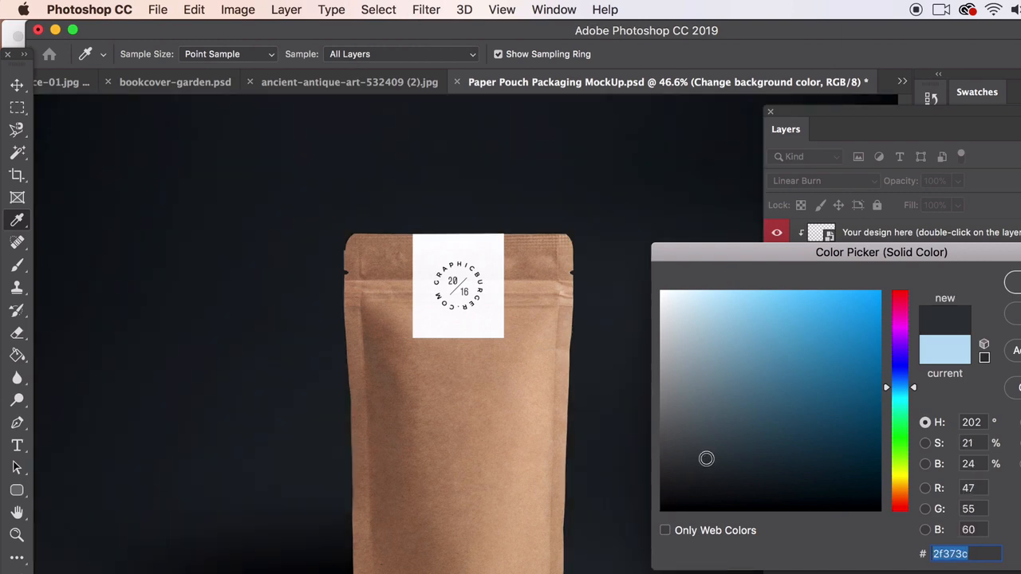
{"action": "left_click", "coordinate": [712, 441]}
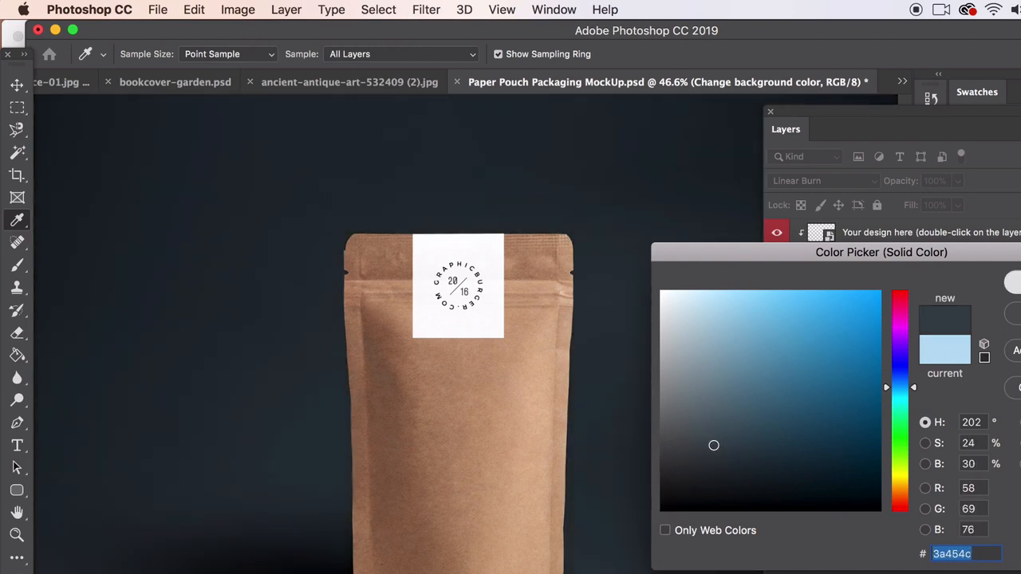
{"action": "left_click", "coordinate": [1011, 283]}
{"action": "left_click", "coordinate": [863, 449]}
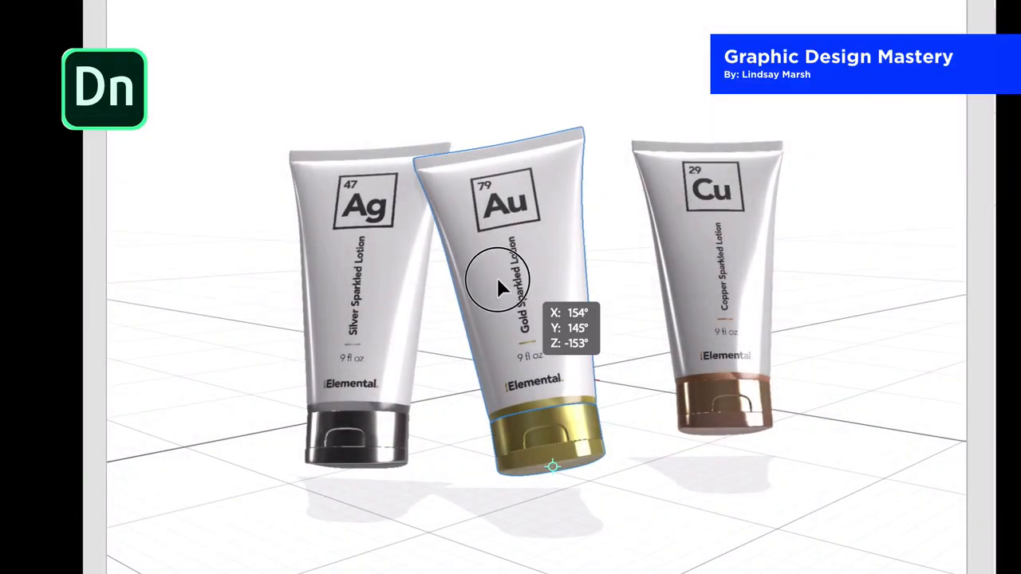
In Adobe Dimension, reposition the gold lotion tube so it stands forward between the silver and copper tubes
{"action": "left_click_drag", "start_coordinate": [498, 282], "coordinate": [542, 311]}
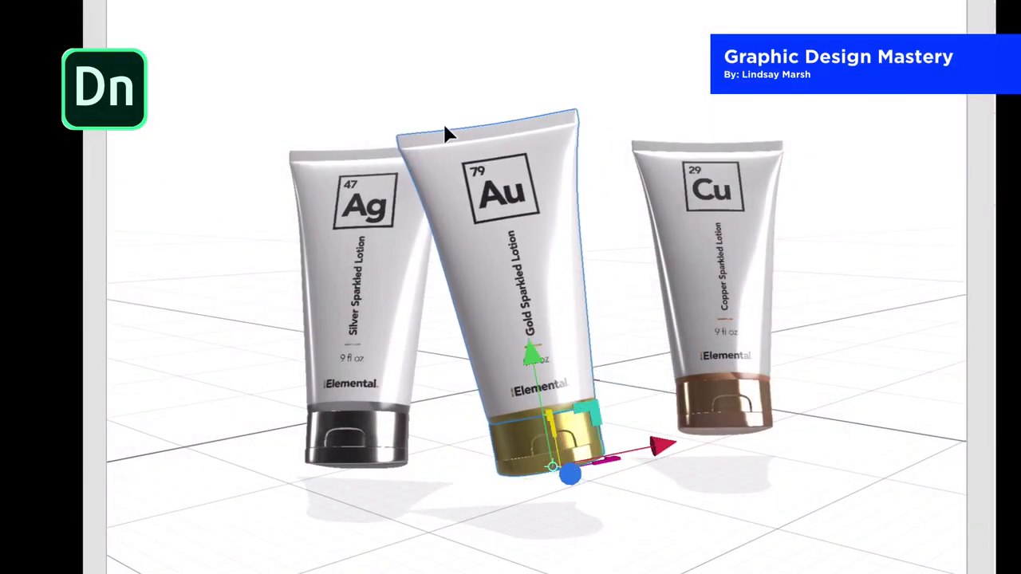
{"action": "left_click", "coordinate": [91, 127]}
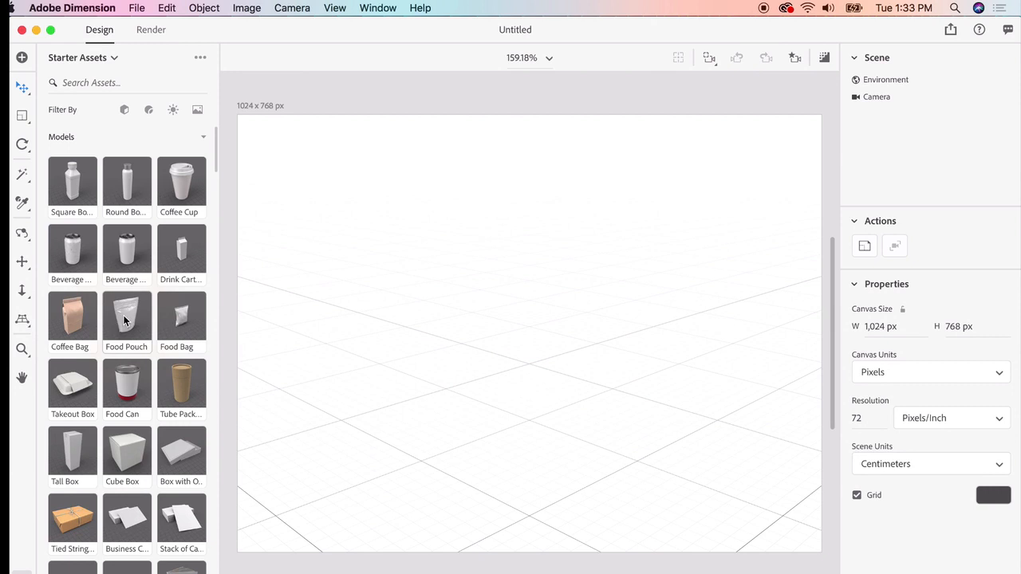
Add the Food Pouch starter model to the empty scene and move it to X 15 cm, Z 17.5 cm
{"action": "left_click_drag", "start_coordinate": [123, 315], "coordinate": [524, 436]}
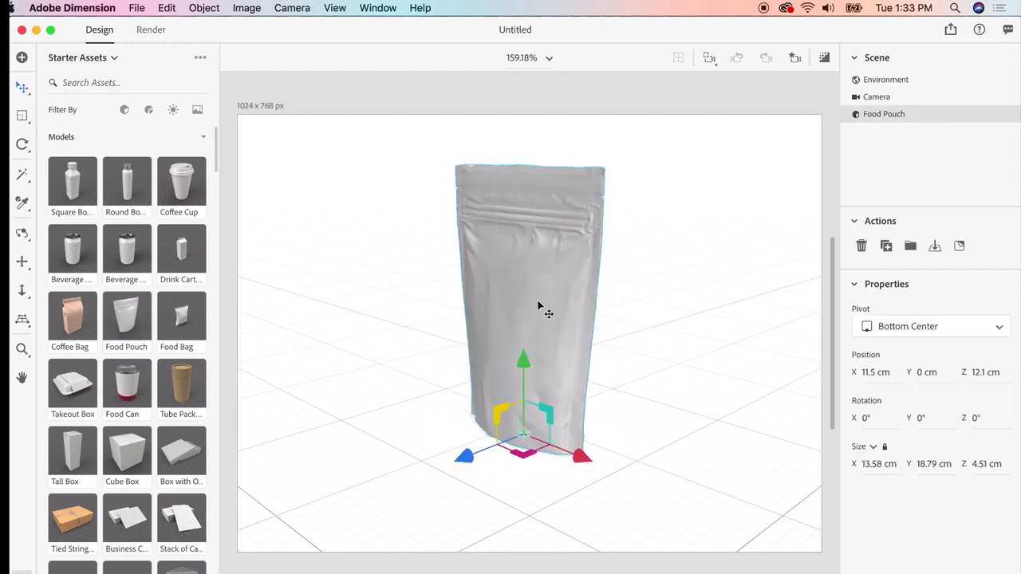
{"action": "left_click_drag", "start_coordinate": [522, 306], "coordinate": [477, 318]}
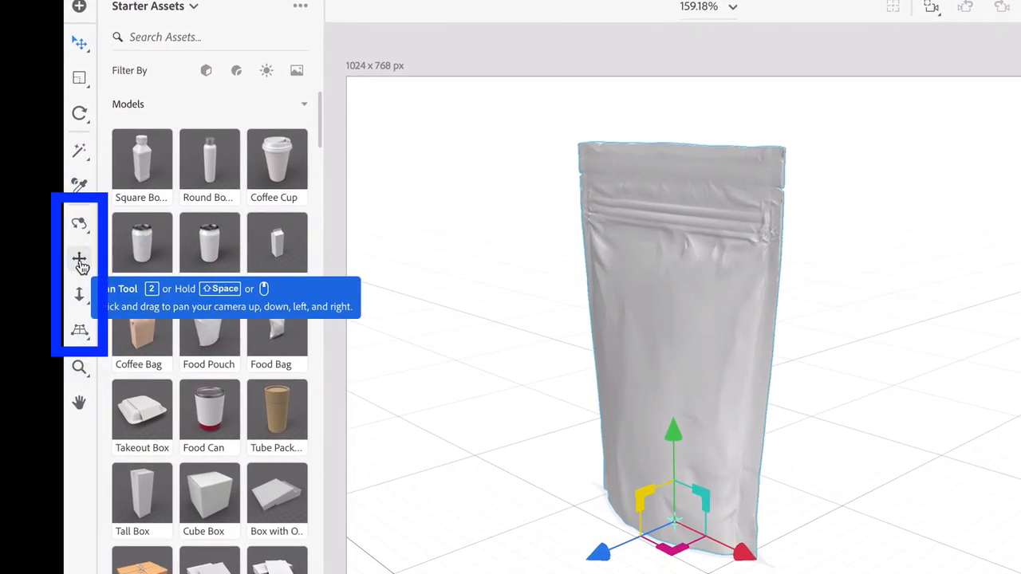
Rotate the food pouch 48° about its vertical Y axis so its front faces the camera
{"action": "left_click", "coordinate": [80, 114]}
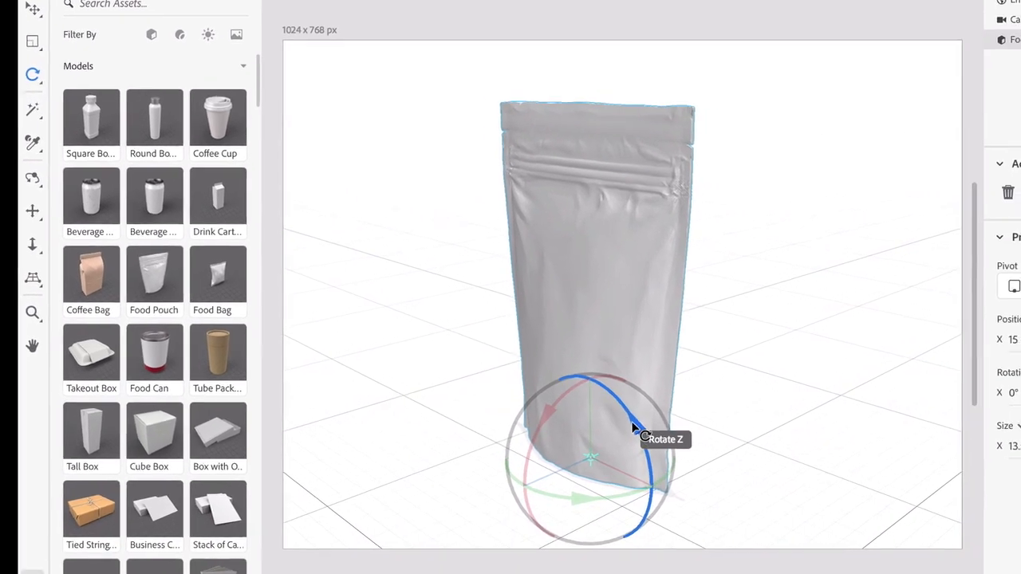
{"action": "left_click_drag", "start_coordinate": [721, 492], "coordinate": [736, 515]}
{"action": "left_click_drag", "start_coordinate": [617, 435], "coordinate": [553, 401]}
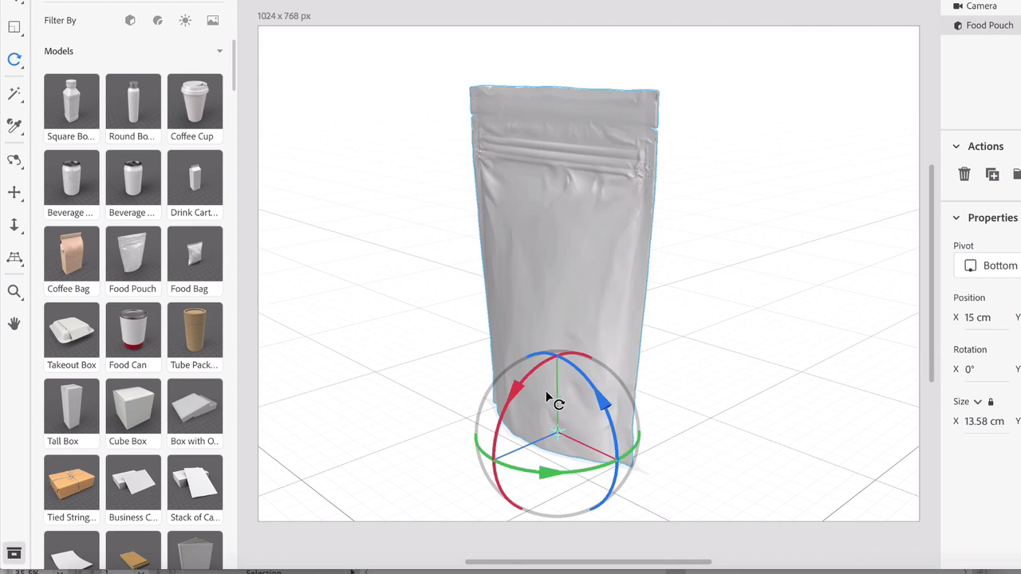
{"action": "left_click_drag", "start_coordinate": [544, 471], "coordinate": [608, 465]}
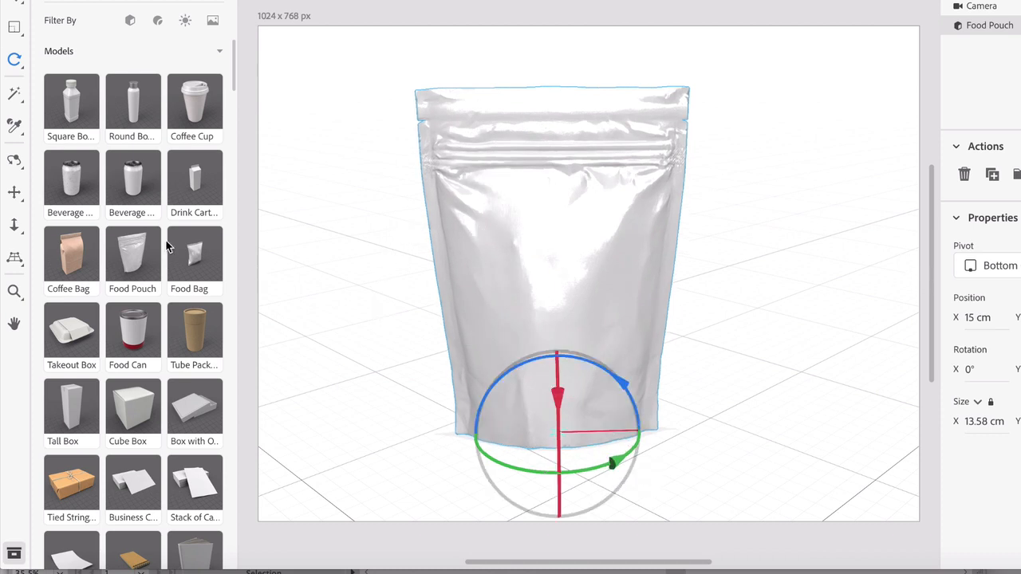
Dolly the camera slightly back from the food pouch and pan the view to frame it in the canvas
{"action": "left_click", "coordinate": [13, 228]}
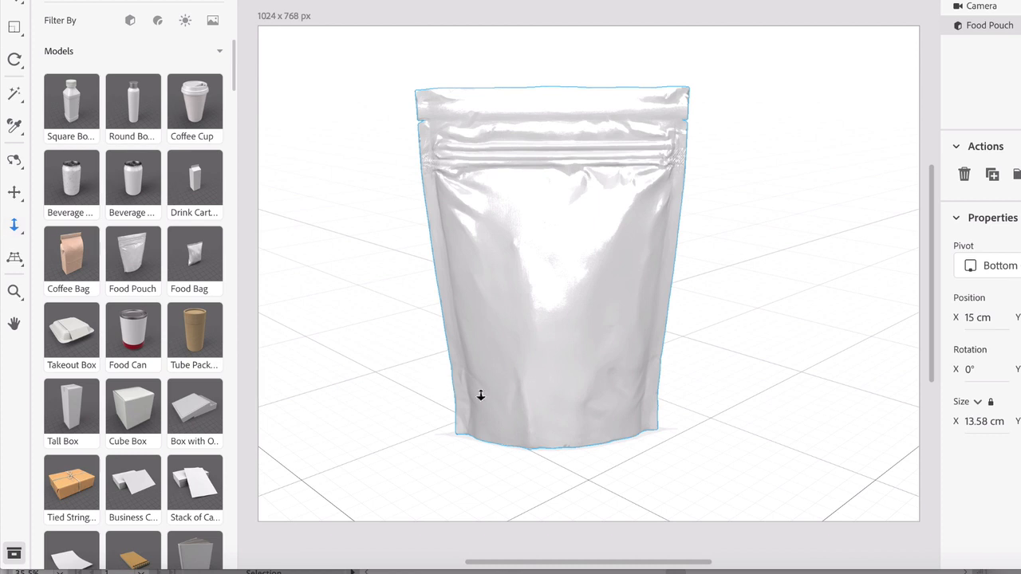
{"action": "mouse_move", "coordinate": [481, 395]}
{"action": "left_mouse_down"}
{"action": "mouse_move", "coordinate": [495, 371]}
{"action": "mouse_move", "coordinate": [489, 398]}
{"action": "left_mouse_up"}
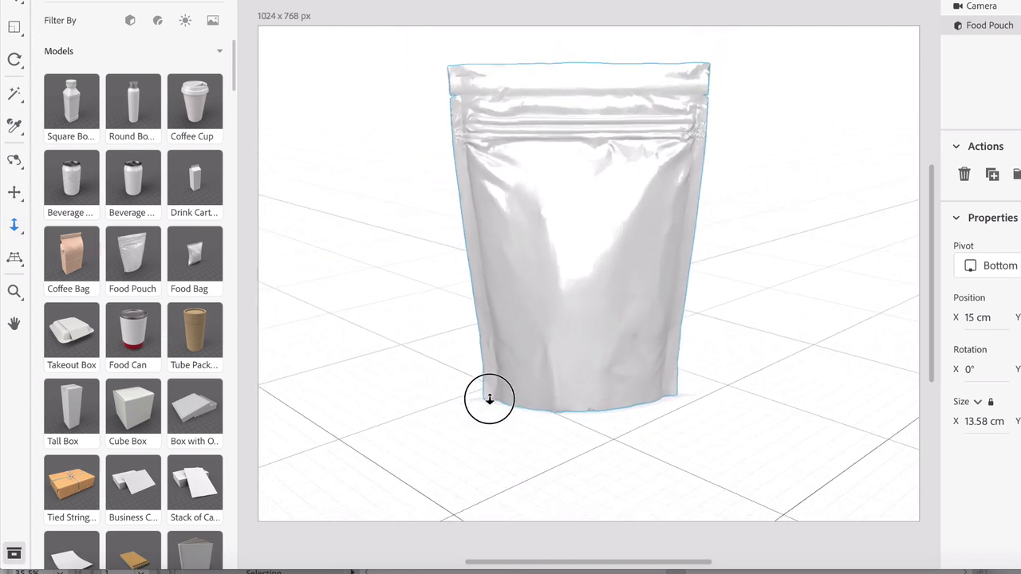
{"action": "left_click", "coordinate": [13, 192]}
{"action": "left_click_drag", "start_coordinate": [592, 168], "coordinate": [582, 206]}
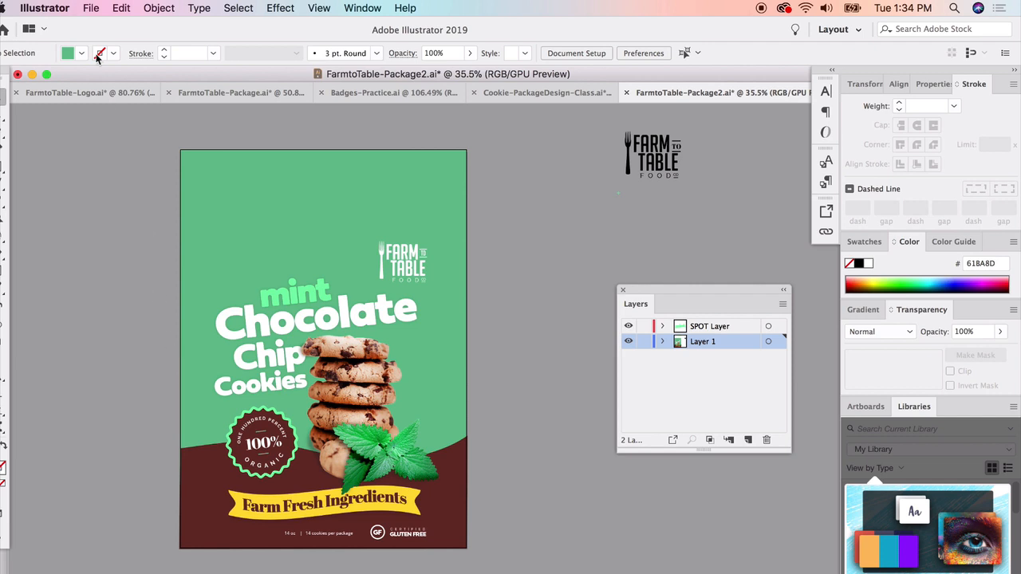
In Illustrator, set up the export of the FarmtoTable-Package2 artboards to the Desktop in JPEG format
{"action": "left_click", "coordinate": [87, 7]}
{"action": "mouse_move", "coordinate": [146, 244]}
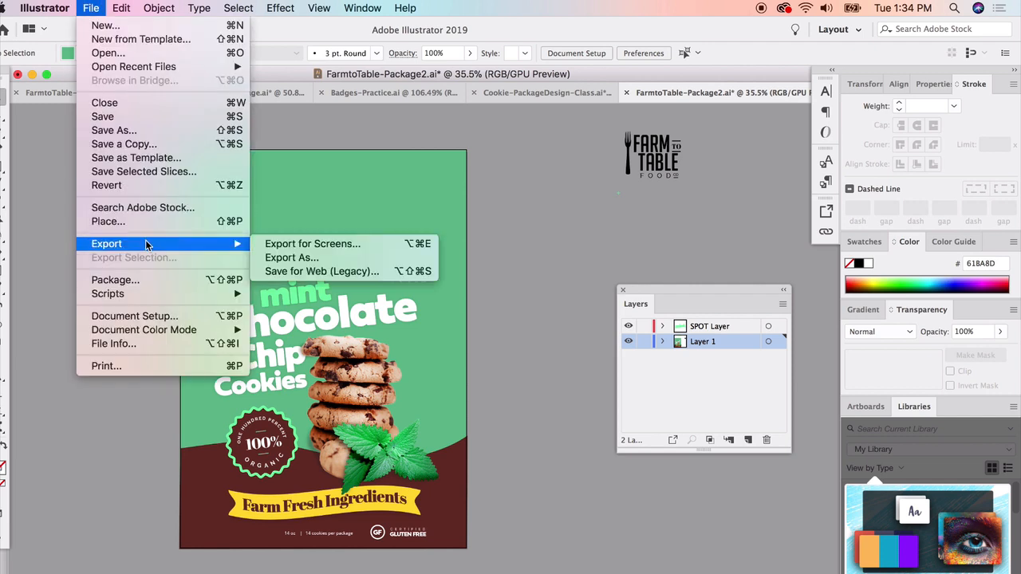
{"action": "left_click", "coordinate": [313, 259]}
{"action": "left_click", "coordinate": [401, 380]}
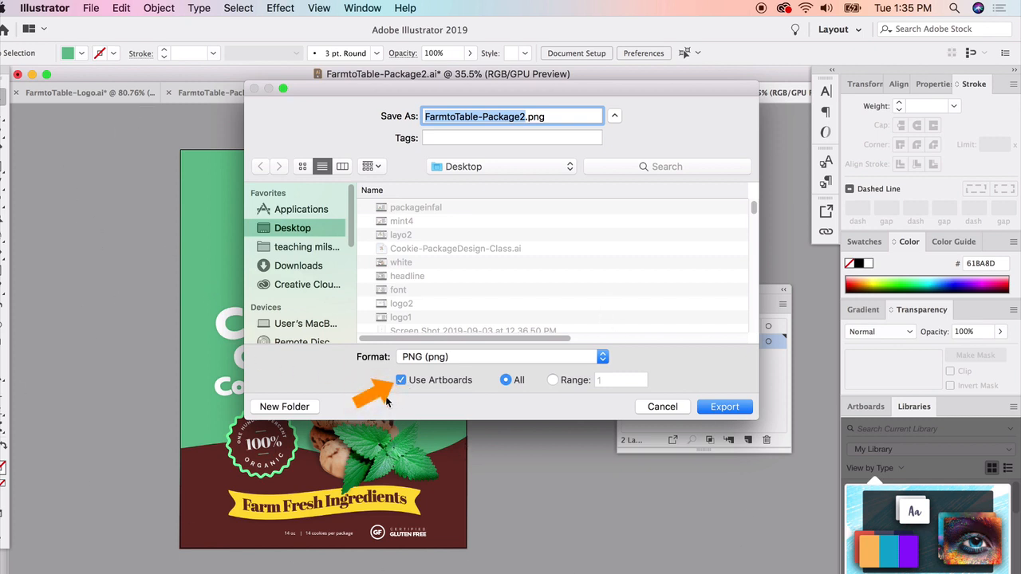
{"action": "left_click", "coordinate": [454, 358]}
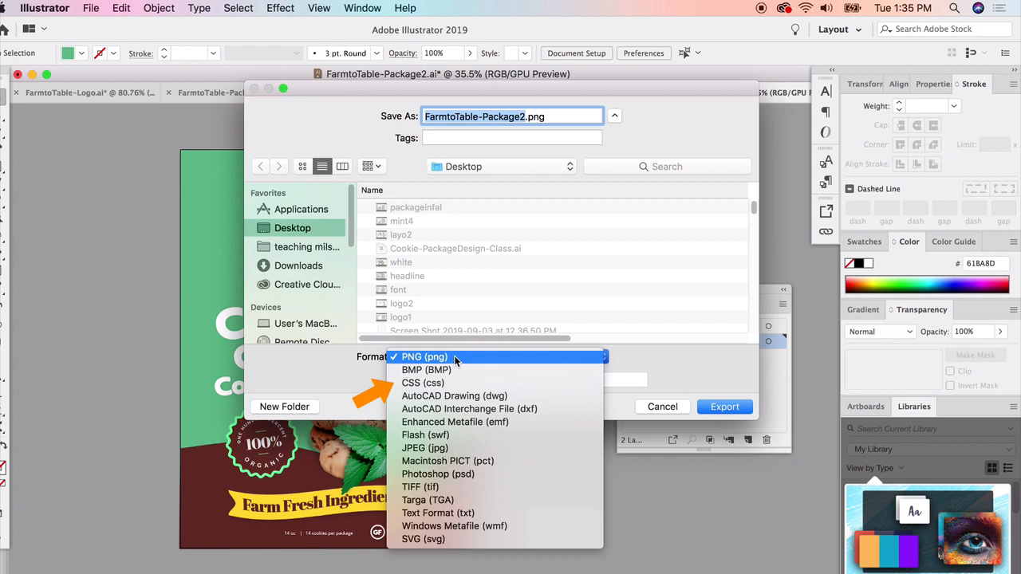
{"action": "left_click", "coordinate": [434, 447]}
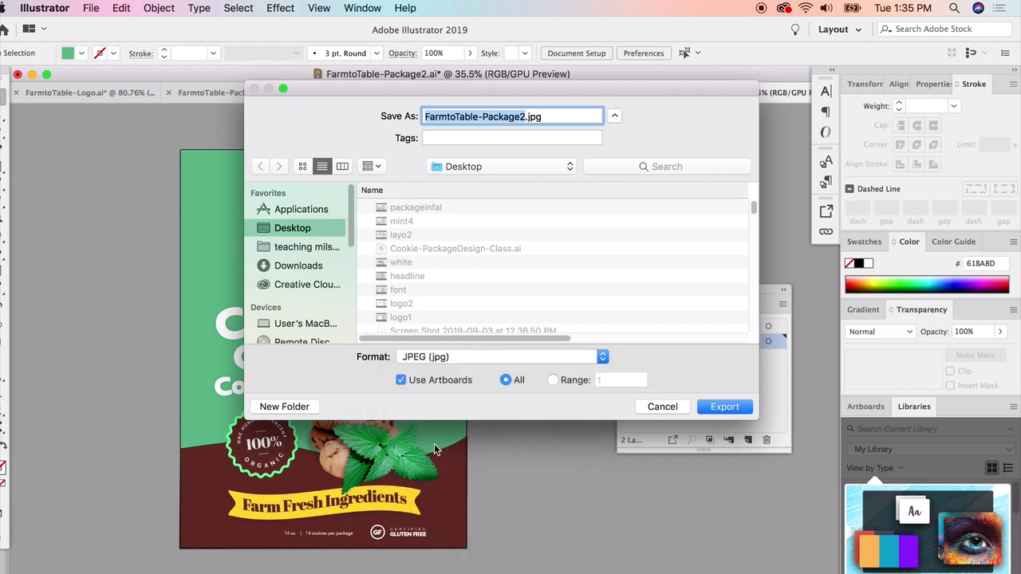
Export the package JPEG in RGB at quality 8 and 300 ppi, replacing the existing FarmtoTable-Package2-01.jpg
{"action": "left_click", "coordinate": [724, 407]}
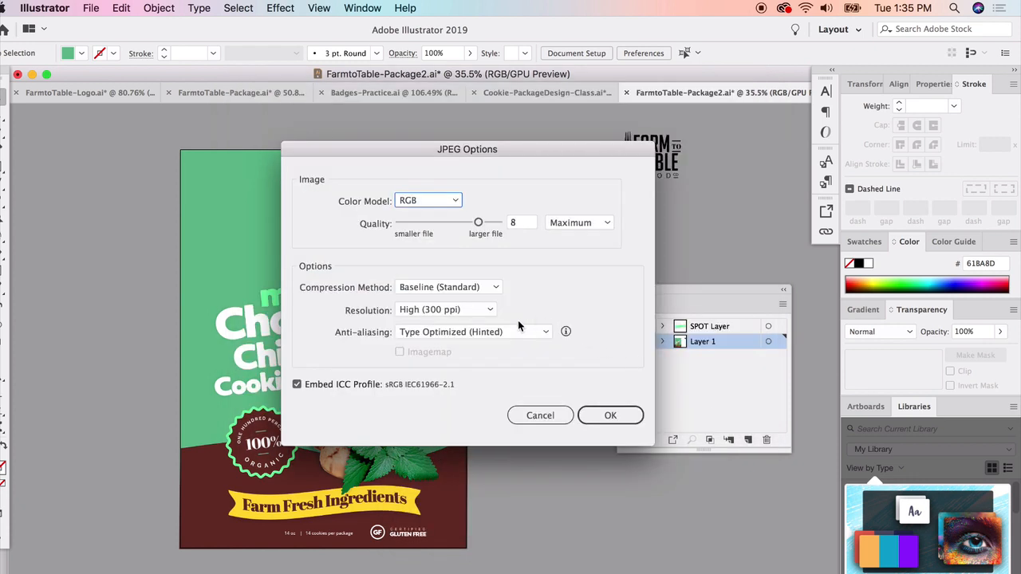
{"action": "left_click", "coordinate": [599, 416]}
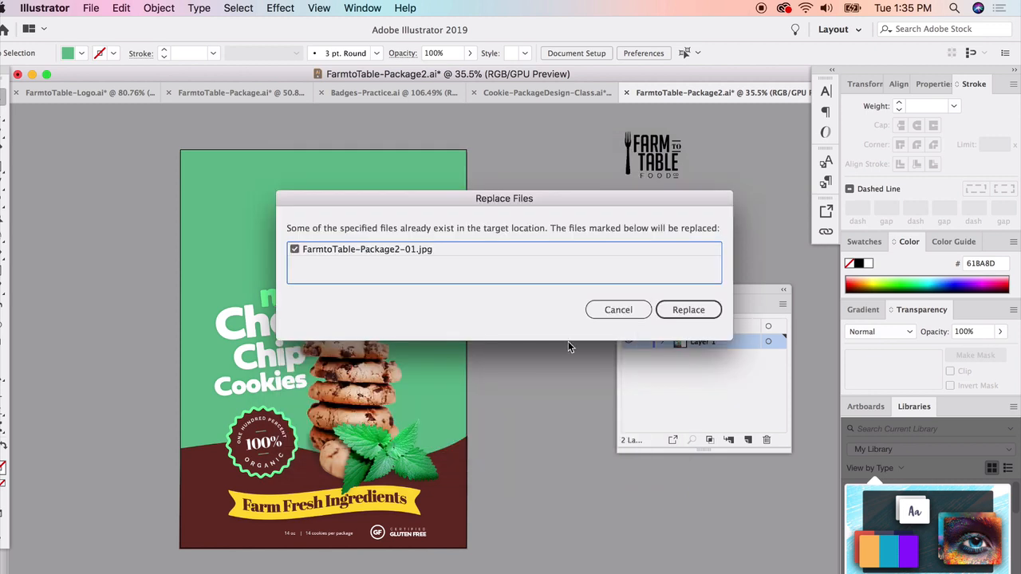
{"action": "left_click", "coordinate": [687, 313]}
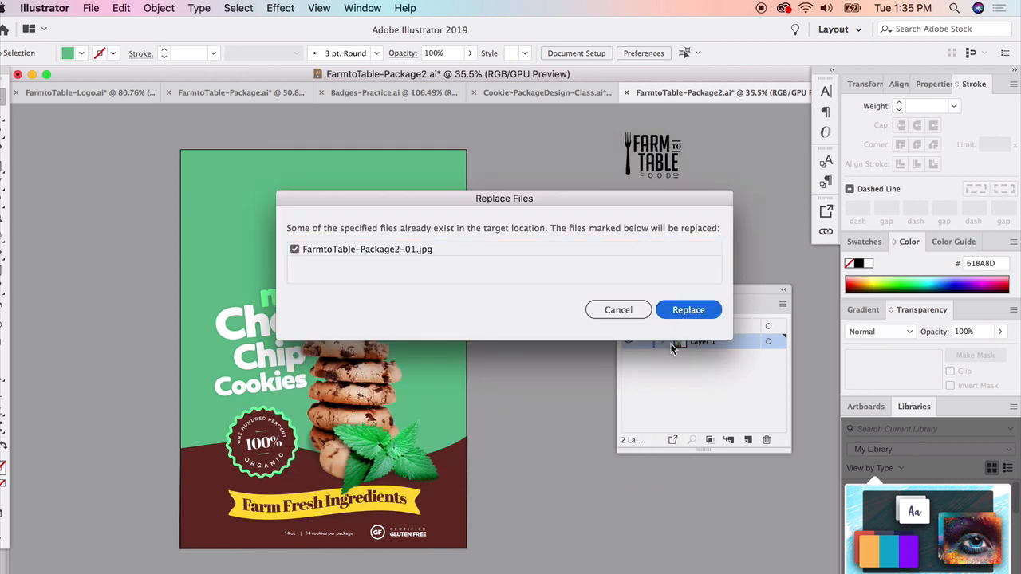
{"action": "left_click", "coordinate": [672, 313]}
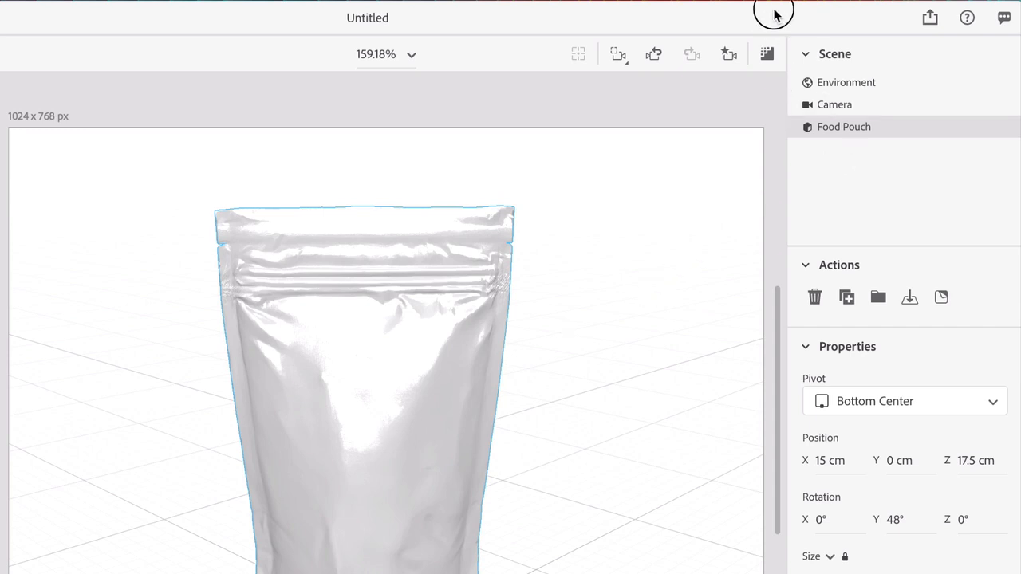
Back in Adobe Dimension, open the Food Pouch's materials and place FarmtoTable-Package2-01.jpg on it as a graphic
{"action": "left_click_drag", "start_coordinate": [774, 11], "coordinate": [745, 11]}
{"action": "mouse_move", "coordinate": [952, 135]}
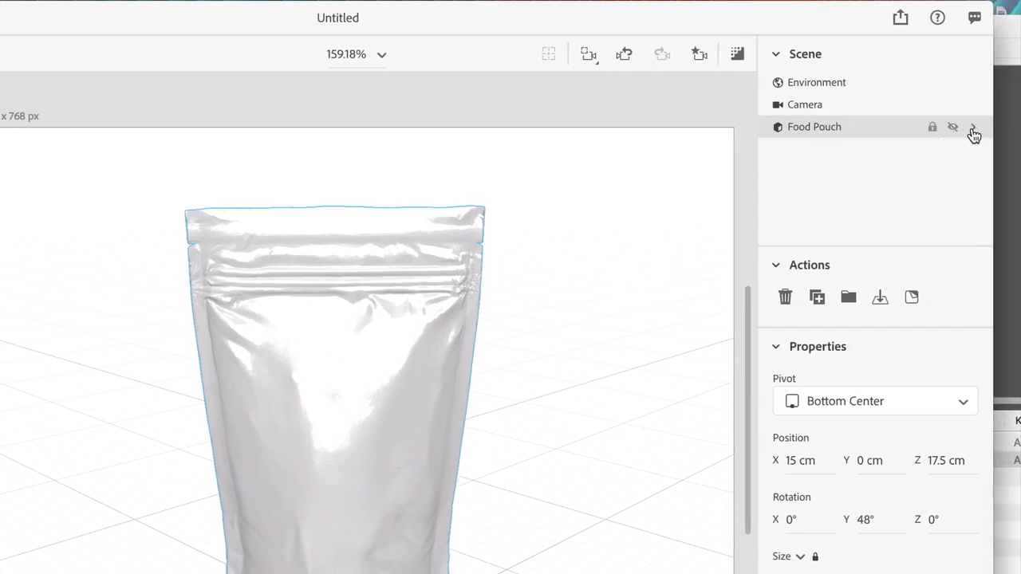
{"action": "left_click", "coordinate": [973, 131]}
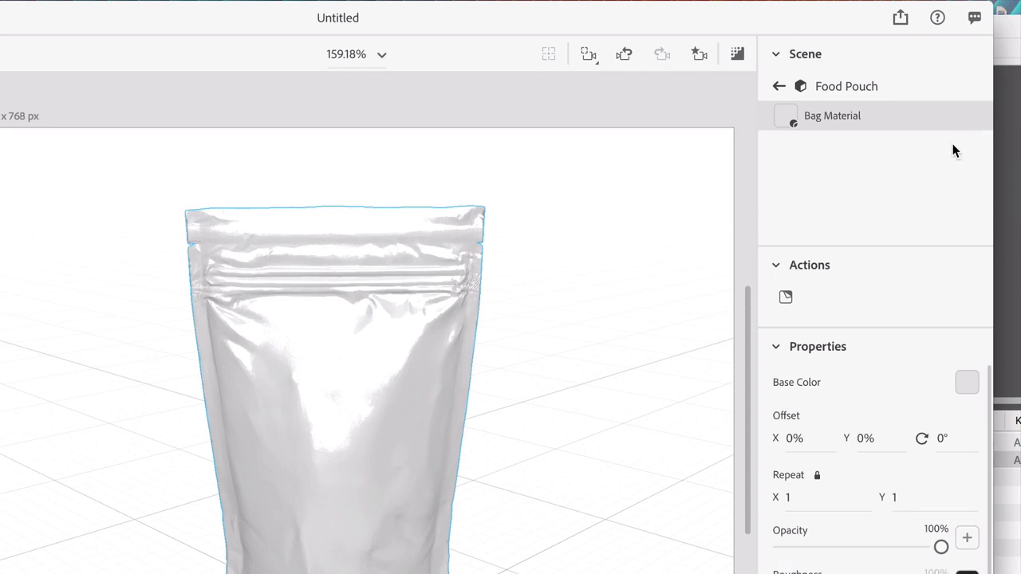
{"action": "left_click", "coordinate": [786, 300]}
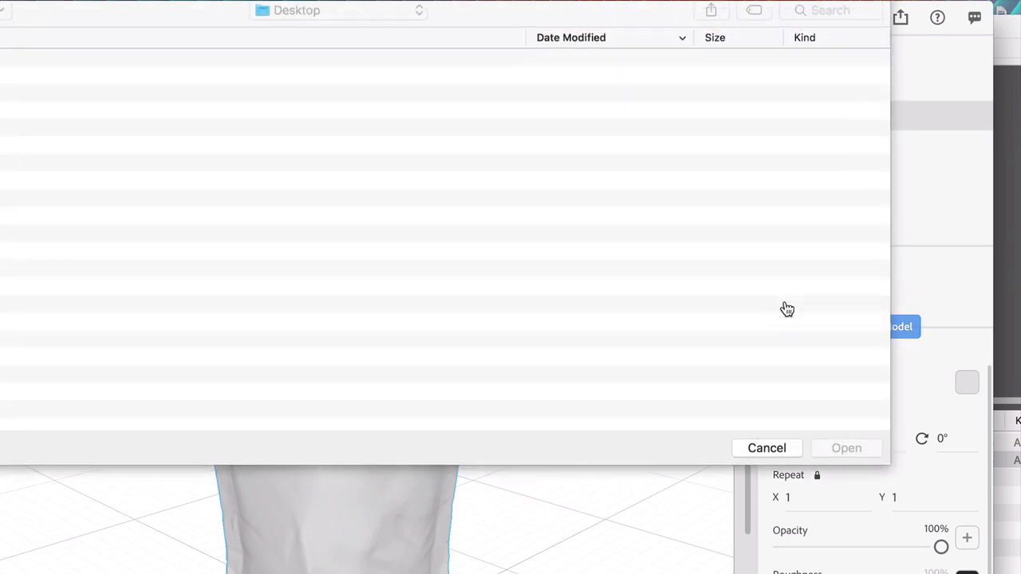
{"action": "left_click", "coordinate": [68, 70]}
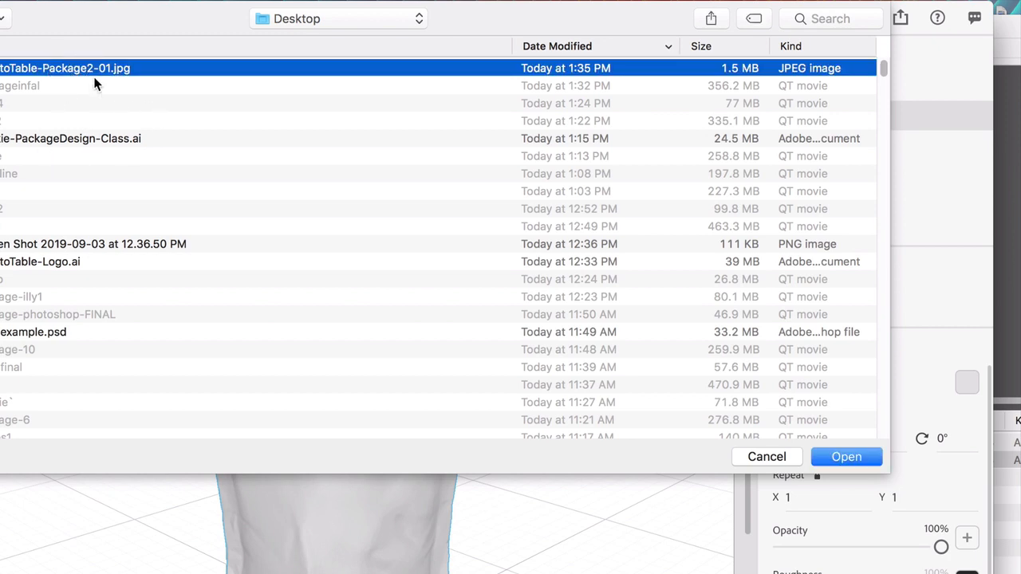
{"action": "double_click", "coordinate": [96, 70]}
{"action": "left_click_drag", "start_coordinate": [170, 4], "coordinate": [179, 16]}
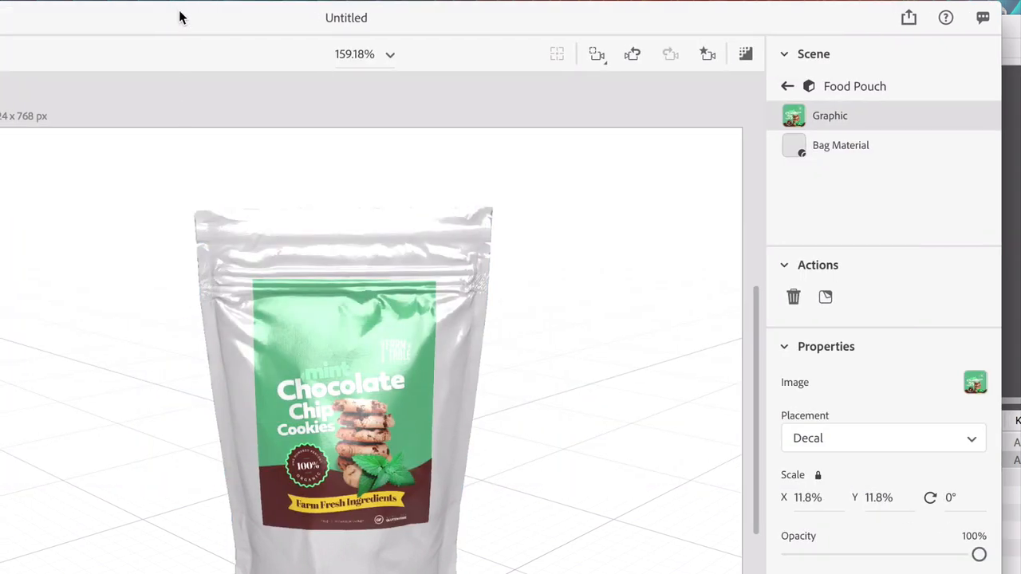
Try to stretch the cookie package graphic vertically on the pouch
{"action": "left_click", "coordinate": [376, 415]}
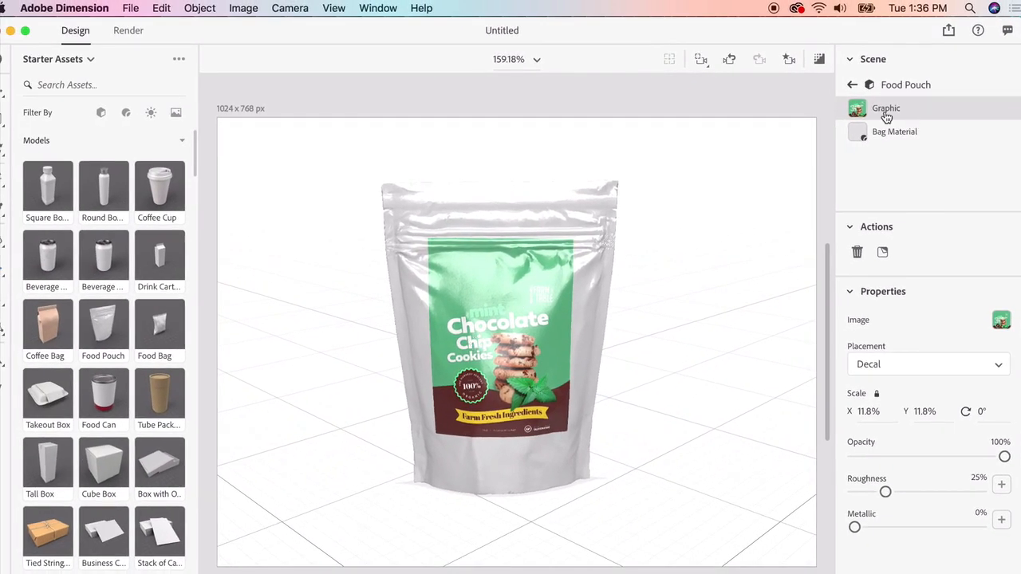
{"action": "left_click", "coordinate": [2, 95]}
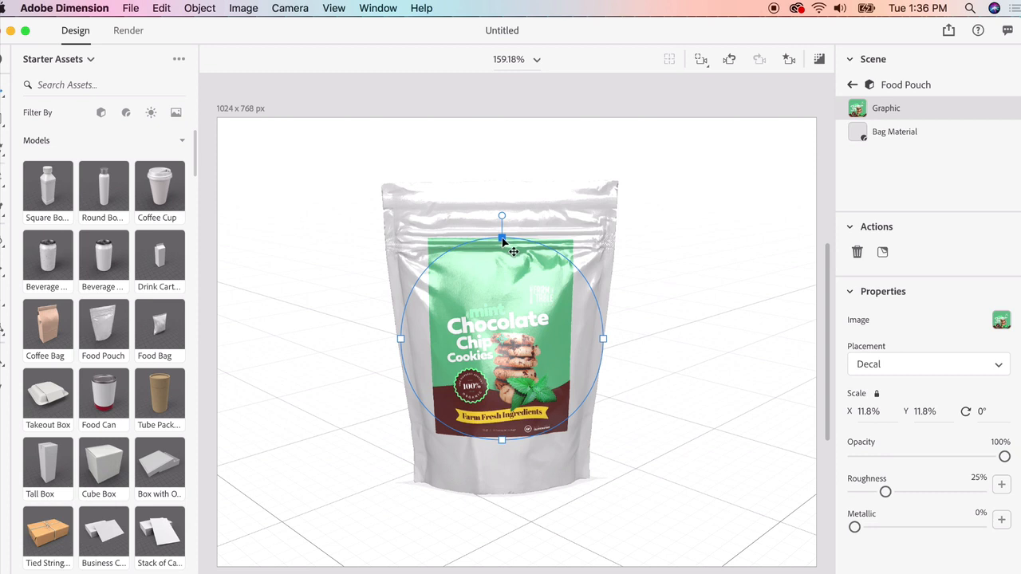
{"action": "left_click_drag", "start_coordinate": [502, 240], "coordinate": [504, 185]}
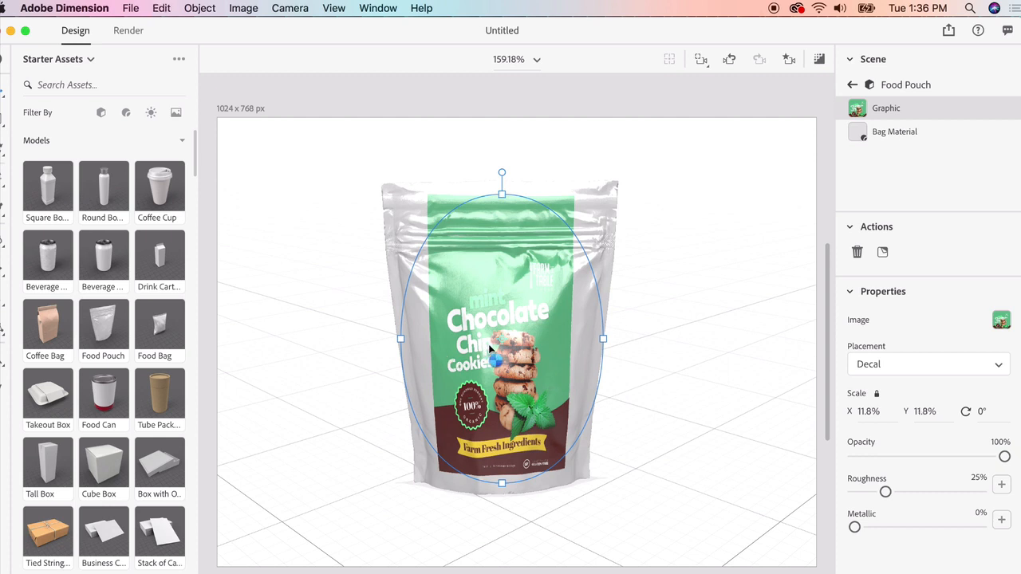
{"action": "double_click", "coordinate": [524, 197]}
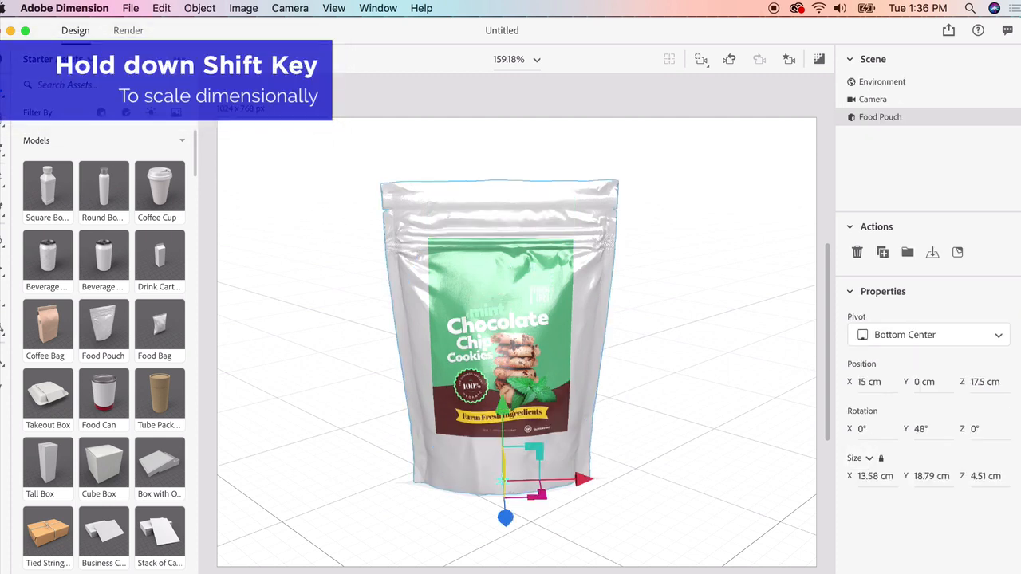
Scale the cookie package graphic proportionally to 19.5% so it covers the whole front of the Food Pouch
{"action": "left_click", "coordinate": [885, 114]}
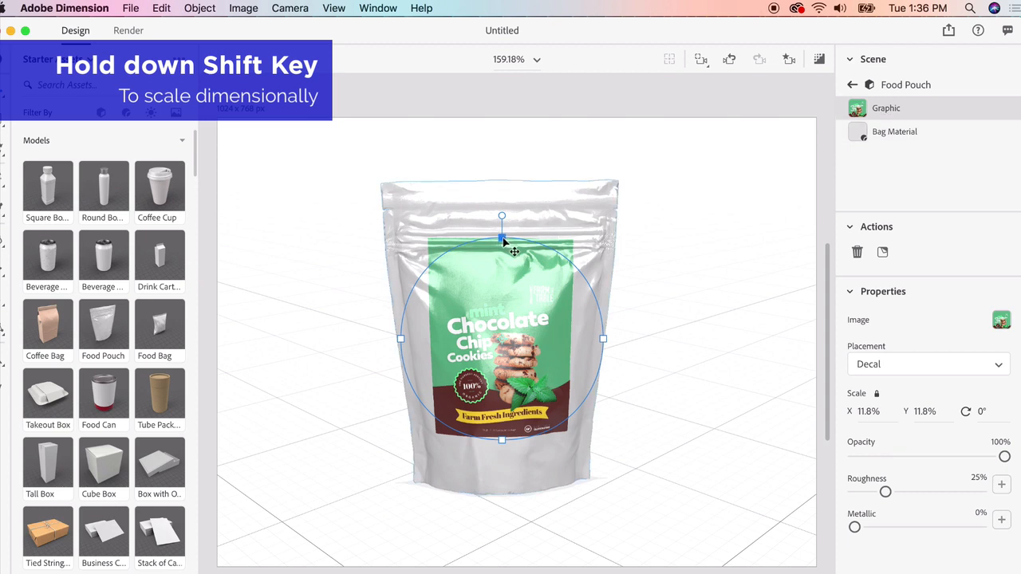
{"action": "left_click_drag", "start_coordinate": [503, 241], "coordinate": [509, 174], "text": "shift"}
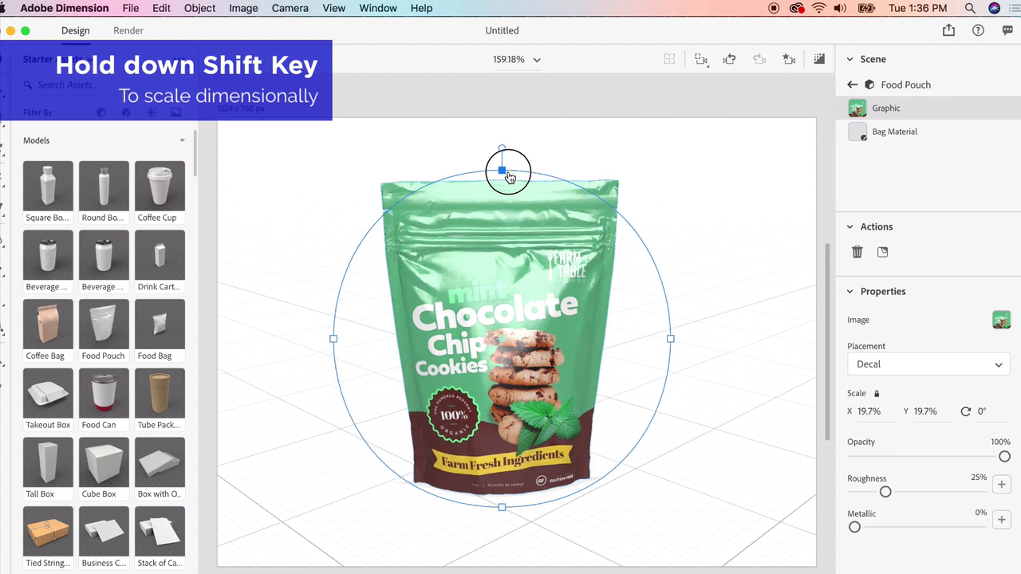
{"action": "left_click", "coordinate": [740, 235]}
{"action": "left_click", "coordinate": [510, 359]}
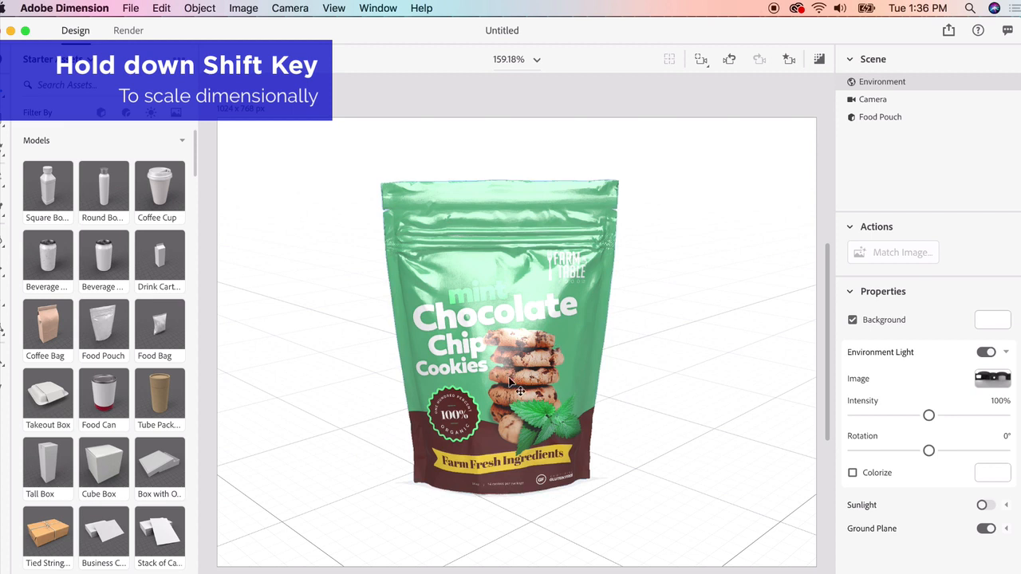
{"action": "left_click", "coordinate": [658, 330]}
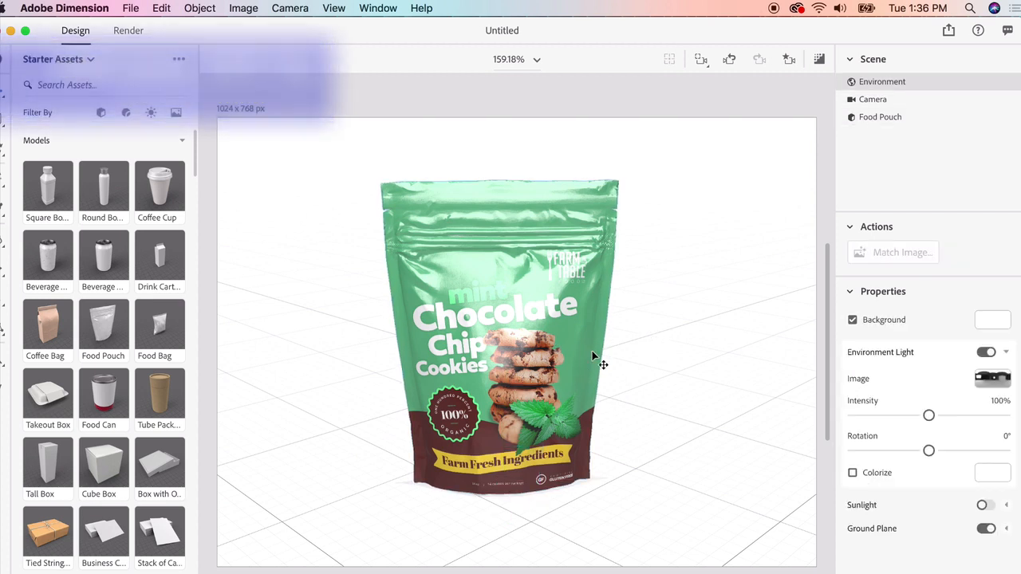
{"action": "left_click", "coordinate": [550, 356]}
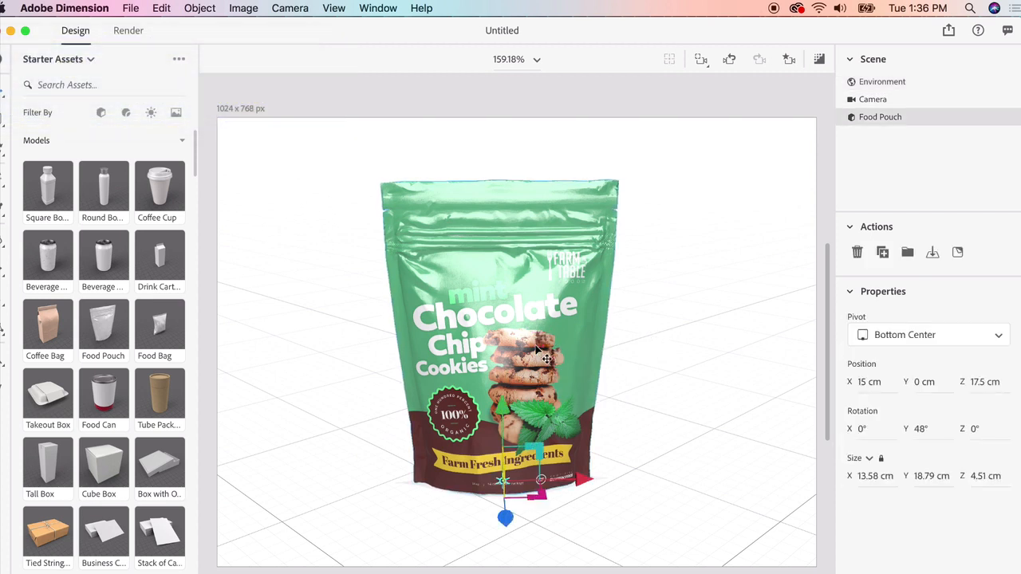
Set the scene's Environment Light to 28° rotation and 103% intensity
{"action": "left_click", "coordinate": [882, 82]}
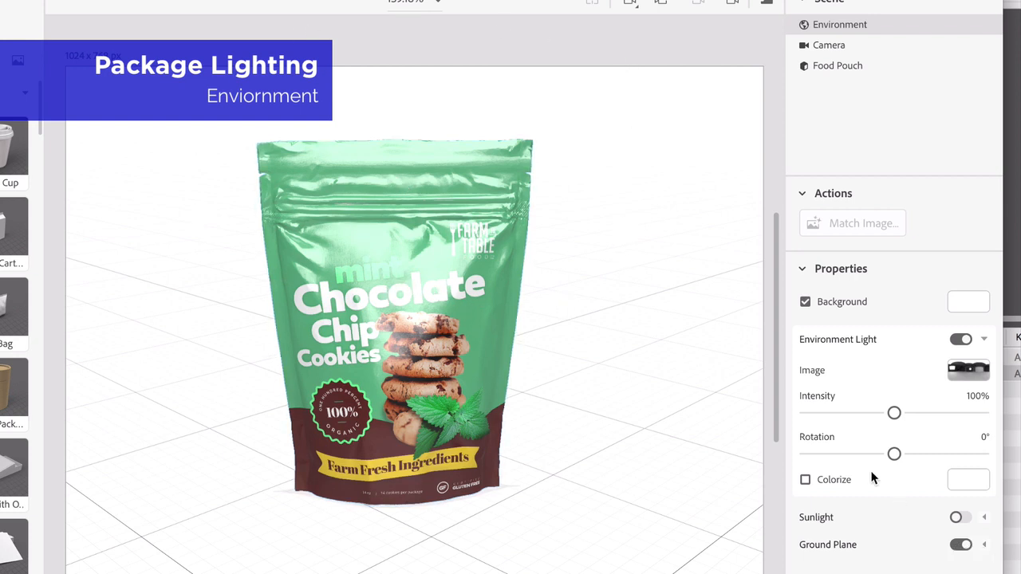
{"action": "mouse_move", "coordinate": [894, 453]}
{"action": "left_mouse_down"}
{"action": "mouse_move", "coordinate": [909, 455]}
{"action": "mouse_move", "coordinate": [793, 471]}
{"action": "mouse_move", "coordinate": [917, 468]}
{"action": "mouse_move", "coordinate": [889, 471]}
{"action": "left_mouse_up"}
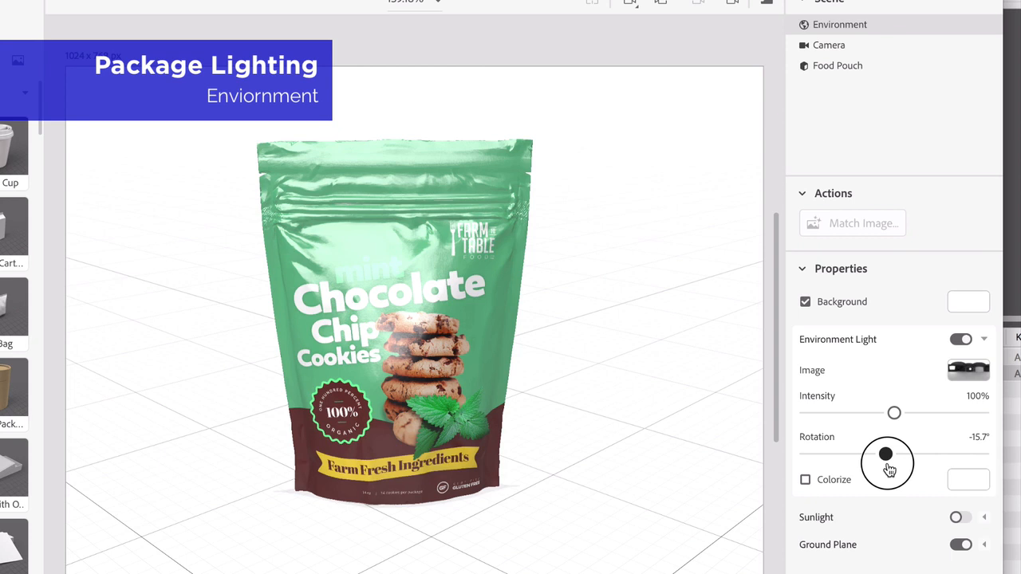
{"action": "left_click_drag", "start_coordinate": [889, 470], "coordinate": [909, 468]}
{"action": "mouse_move", "coordinate": [894, 412]}
{"action": "left_mouse_down"}
{"action": "mouse_move", "coordinate": [913, 415]}
{"action": "mouse_move", "coordinate": [895, 412]}
{"action": "left_mouse_up"}
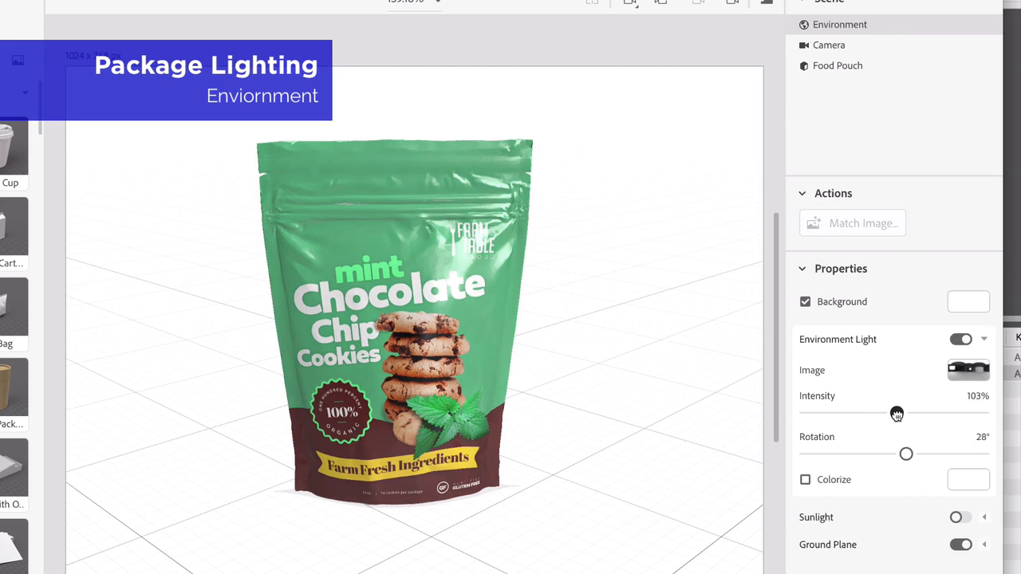
Turn on Sunlight at 90% intensity and 0% cloudiness, raise its height, and rotate it so the pouch's shadow falls on the opposite side
{"action": "left_click", "coordinate": [959, 517]}
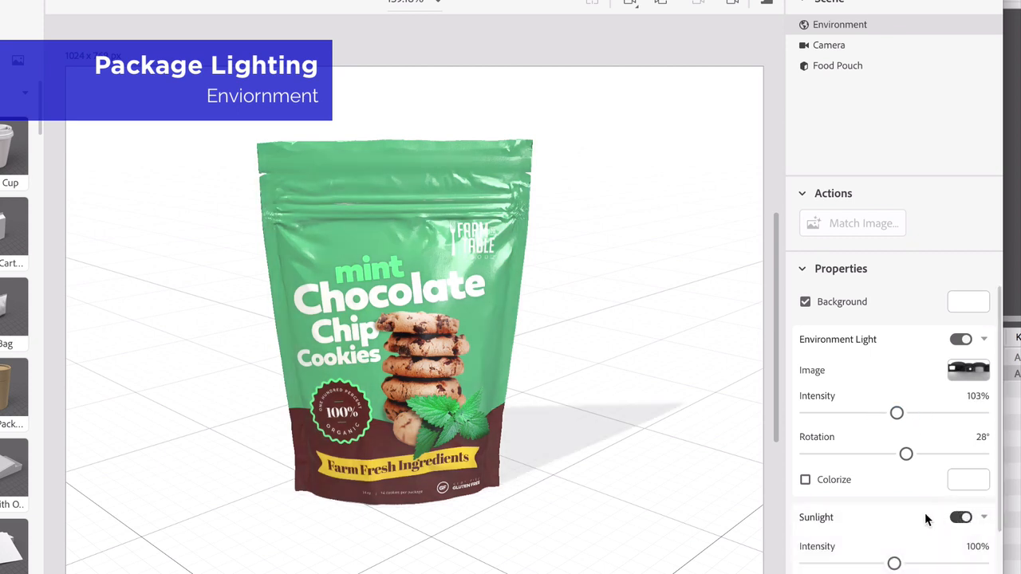
{"action": "scroll", "coordinate": [925, 512], "scroll_direction": "down", "scroll_amount": 2}
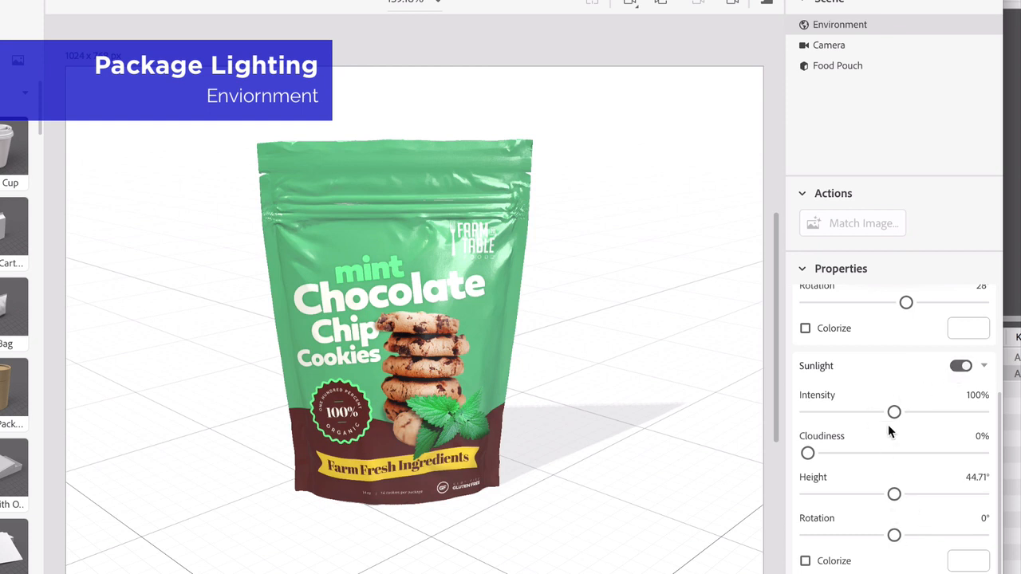
{"action": "mouse_move", "coordinate": [894, 412]}
{"action": "left_mouse_down"}
{"action": "mouse_move", "coordinate": [917, 412]}
{"action": "mouse_move", "coordinate": [885, 412]}
{"action": "left_mouse_up"}
{"action": "mouse_move", "coordinate": [807, 453]}
{"action": "left_mouse_down"}
{"action": "mouse_move", "coordinate": [855, 453]}
{"action": "mouse_move", "coordinate": [807, 452]}
{"action": "left_mouse_up"}
{"action": "mouse_move", "coordinate": [896, 494]}
{"action": "left_mouse_down"}
{"action": "mouse_move", "coordinate": [943, 494]}
{"action": "mouse_move", "coordinate": [915, 494]}
{"action": "left_mouse_up"}
{"action": "left_click_drag", "start_coordinate": [894, 535], "coordinate": [936, 533]}
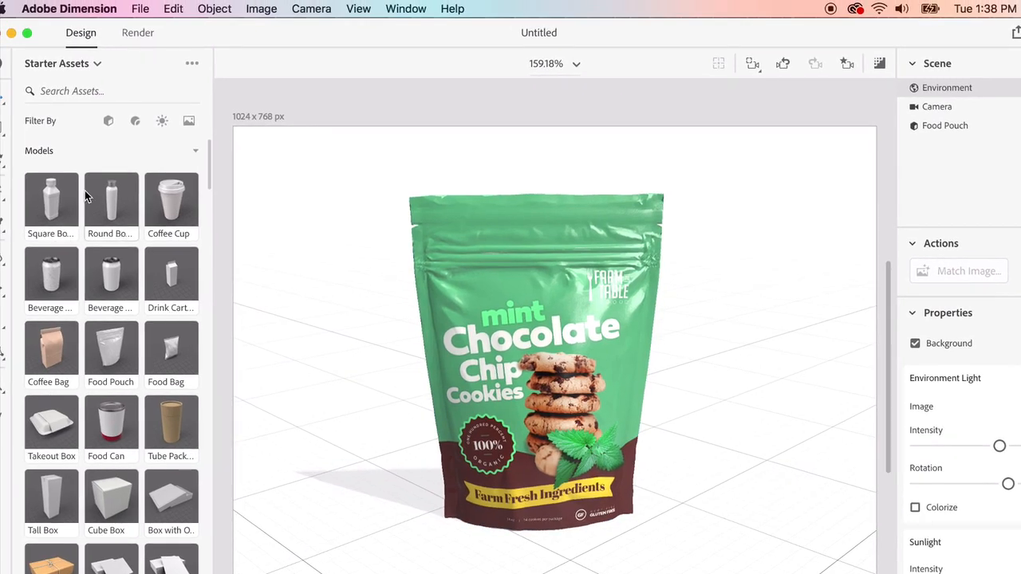
Find the Table image among the starter assets and apply it as the scene background
{"action": "scroll", "coordinate": [96, 399], "scroll_direction": "down", "scroll_amount": 20}
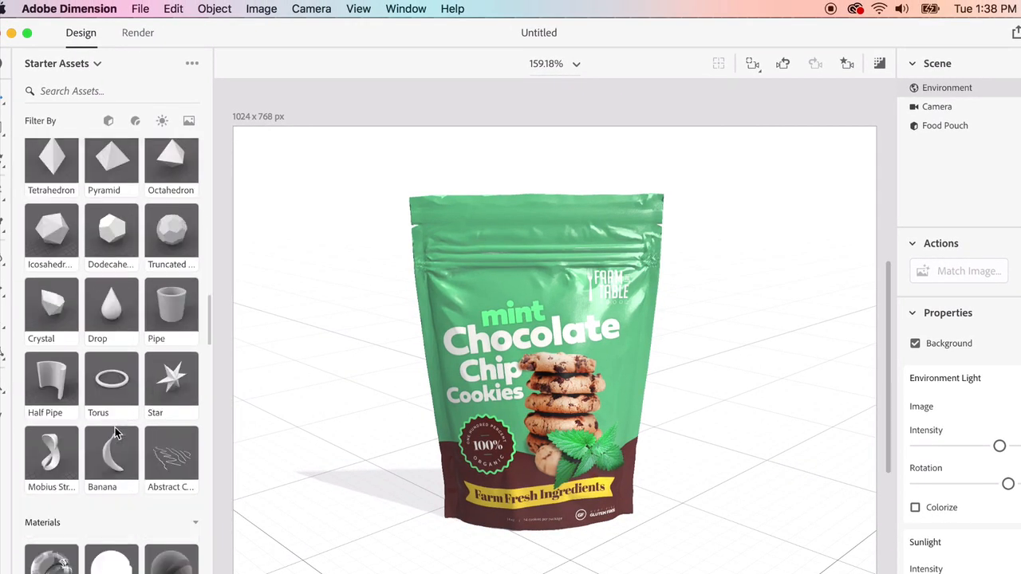
{"action": "scroll", "coordinate": [94, 395], "scroll_direction": "up", "scroll_amount": 8}
{"action": "scroll", "coordinate": [94, 395], "scroll_direction": "down", "scroll_amount": 9}
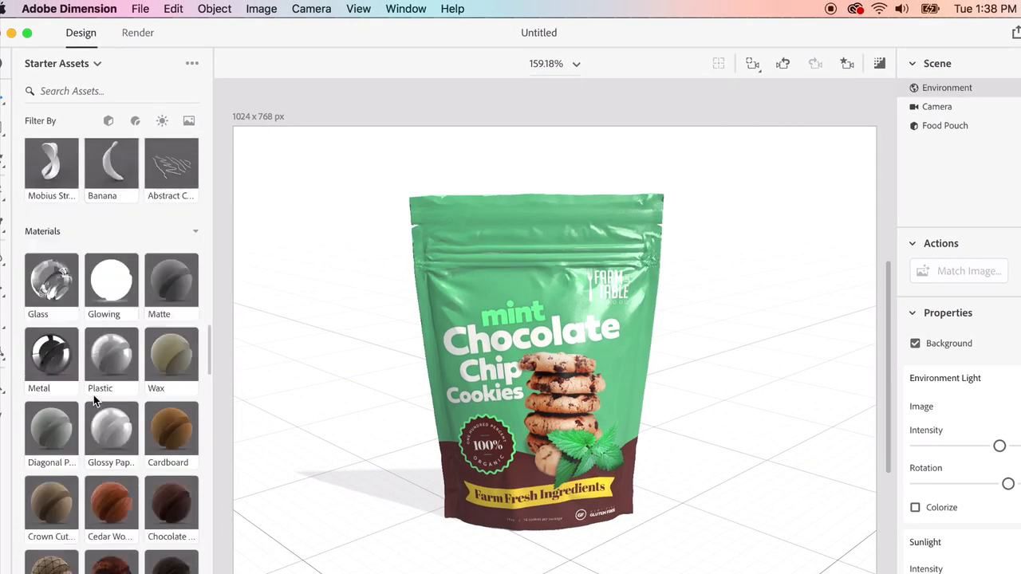
{"action": "scroll", "coordinate": [92, 389], "scroll_direction": "down", "scroll_amount": 15}
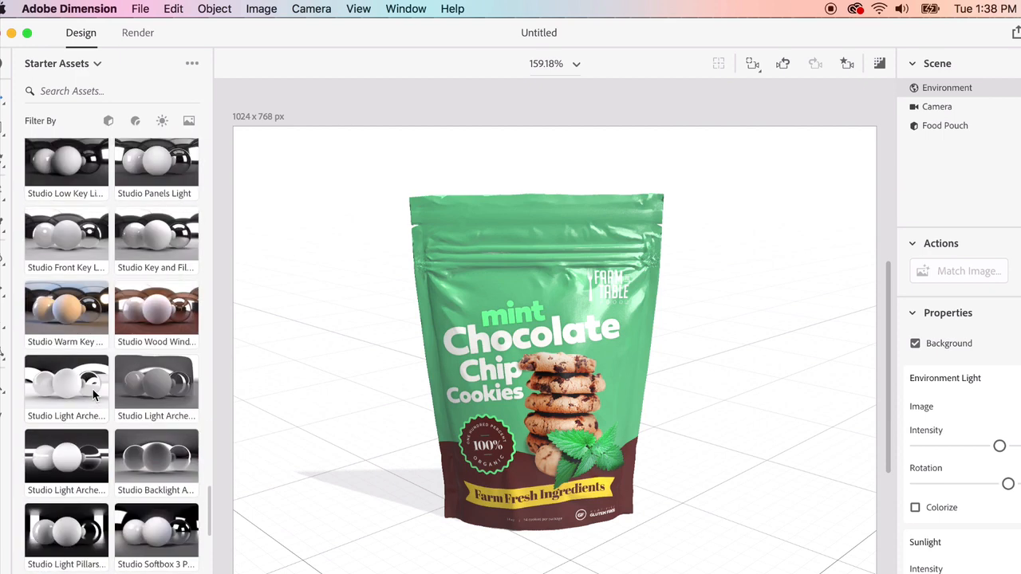
{"action": "scroll", "coordinate": [92, 391], "scroll_direction": "down", "scroll_amount": 10}
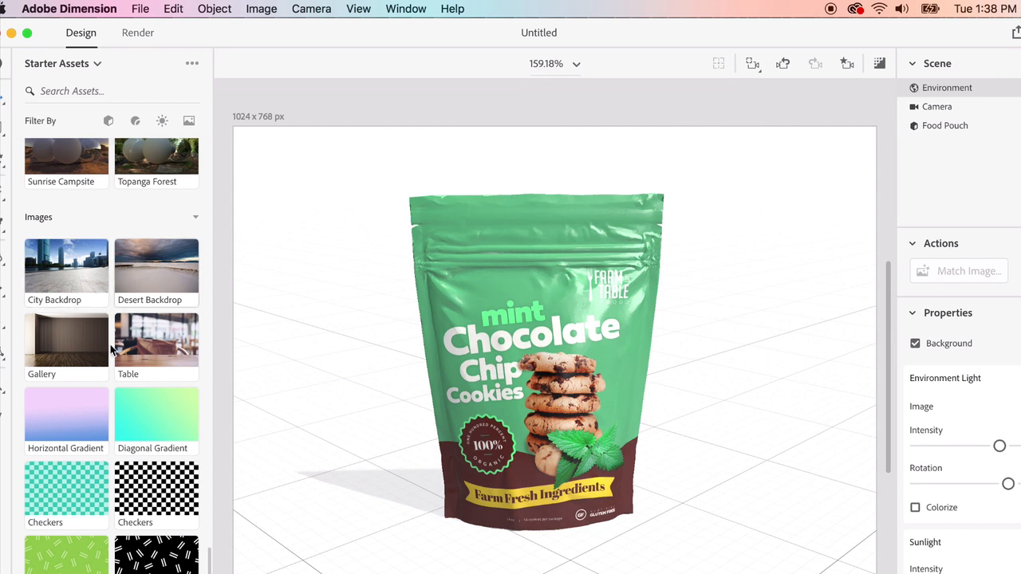
{"action": "left_click_drag", "start_coordinate": [155, 348], "coordinate": [332, 271]}
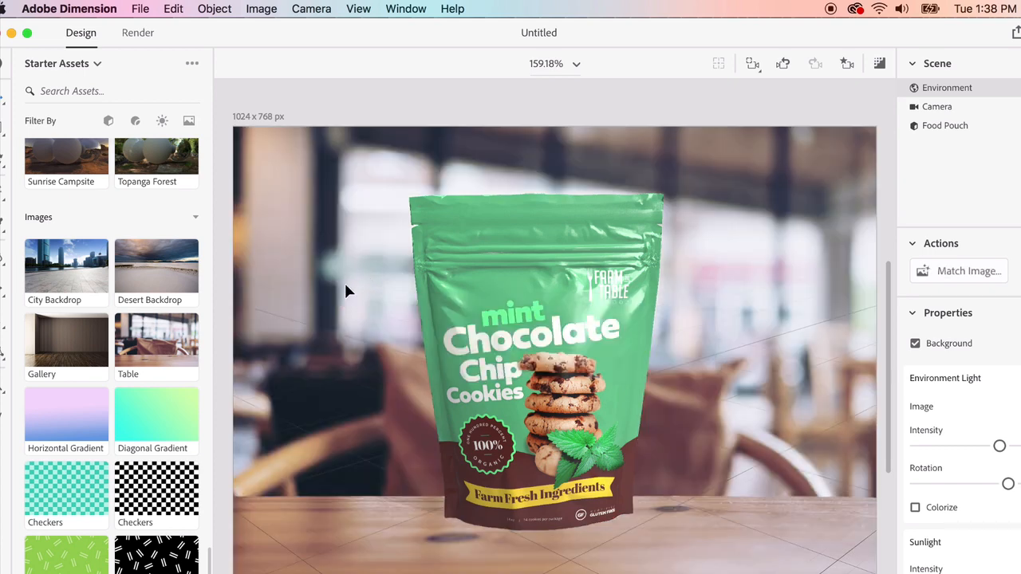
Rotate the Food Pouch to X 168°, Y 133°, Z -171° and move it lower so it stands on the tabletop
{"action": "left_click", "coordinate": [441, 308]}
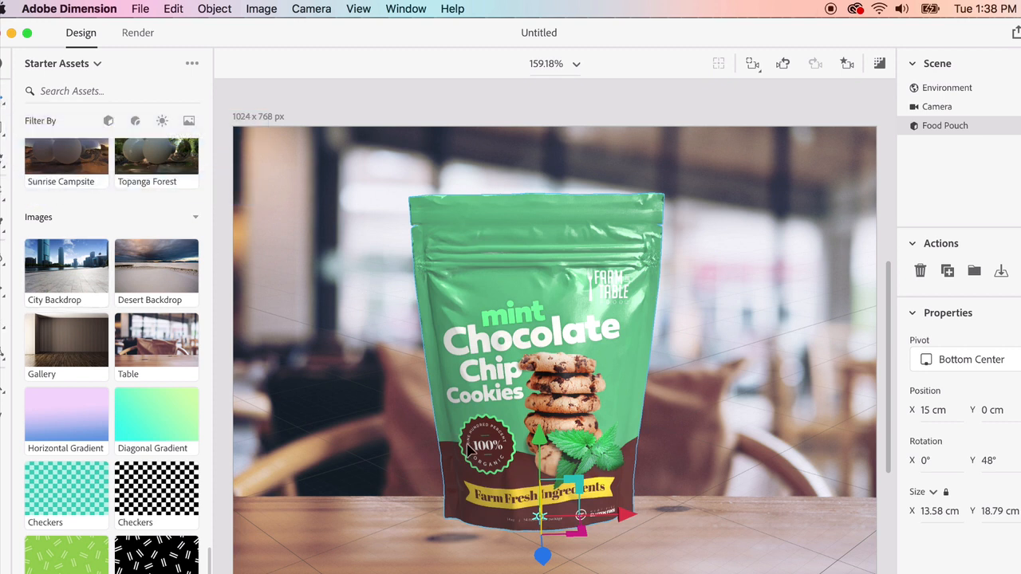
{"action": "left_click_drag", "start_coordinate": [540, 434], "coordinate": [541, 448]}
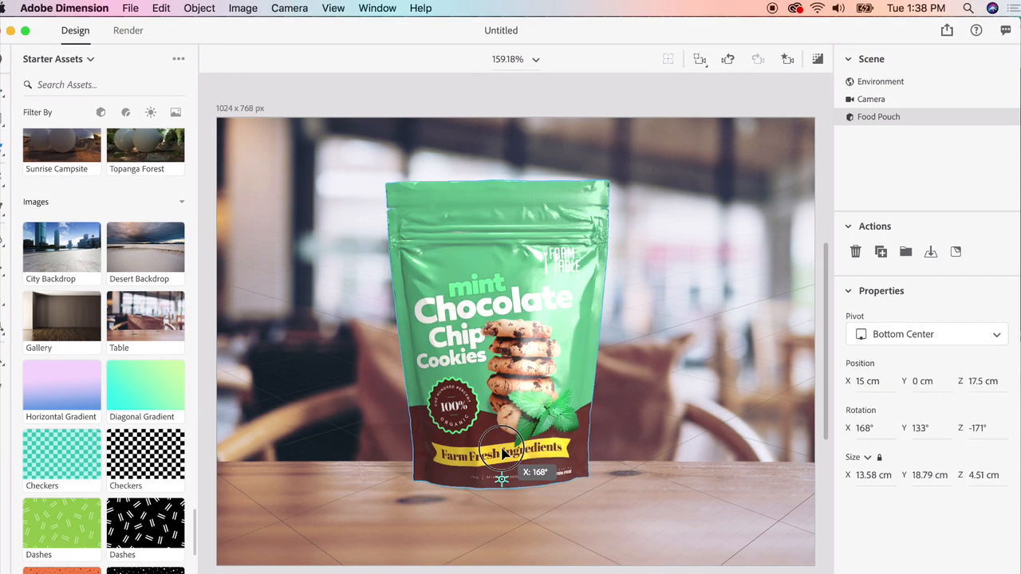
{"action": "left_click", "coordinate": [691, 379]}
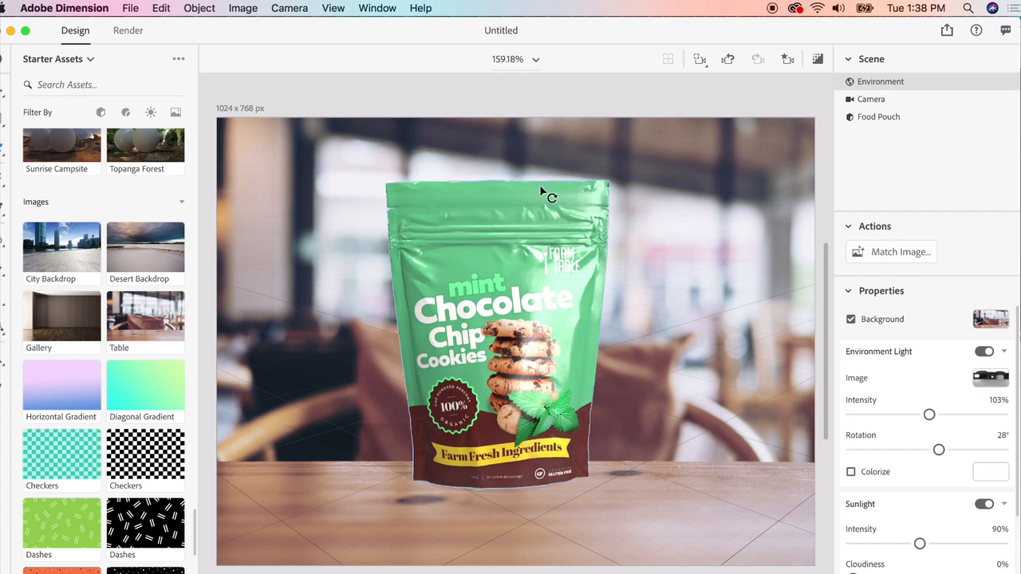
{"action": "left_click", "coordinate": [513, 303]}
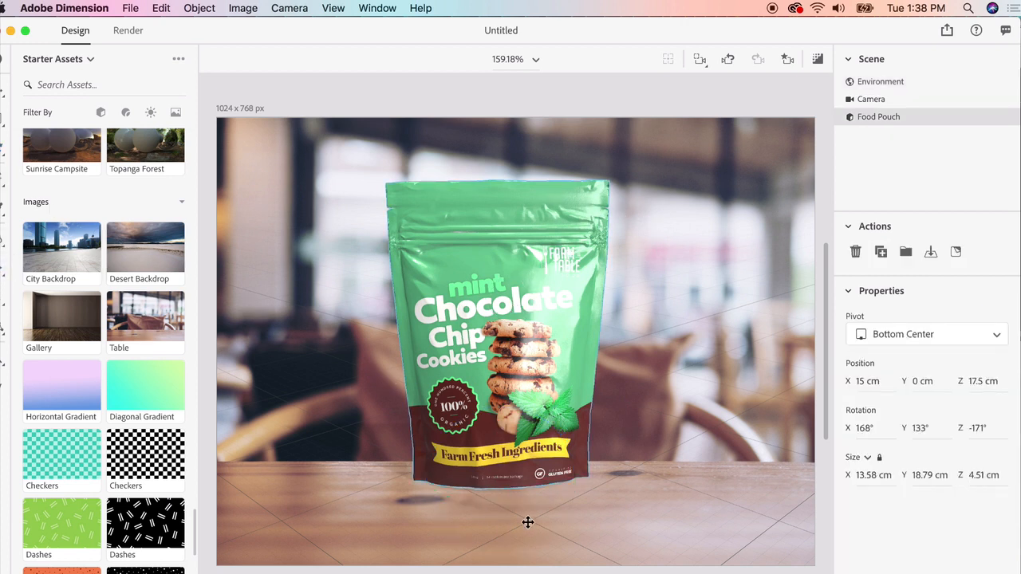
{"action": "left_click_drag", "start_coordinate": [508, 470], "coordinate": [512, 511]}
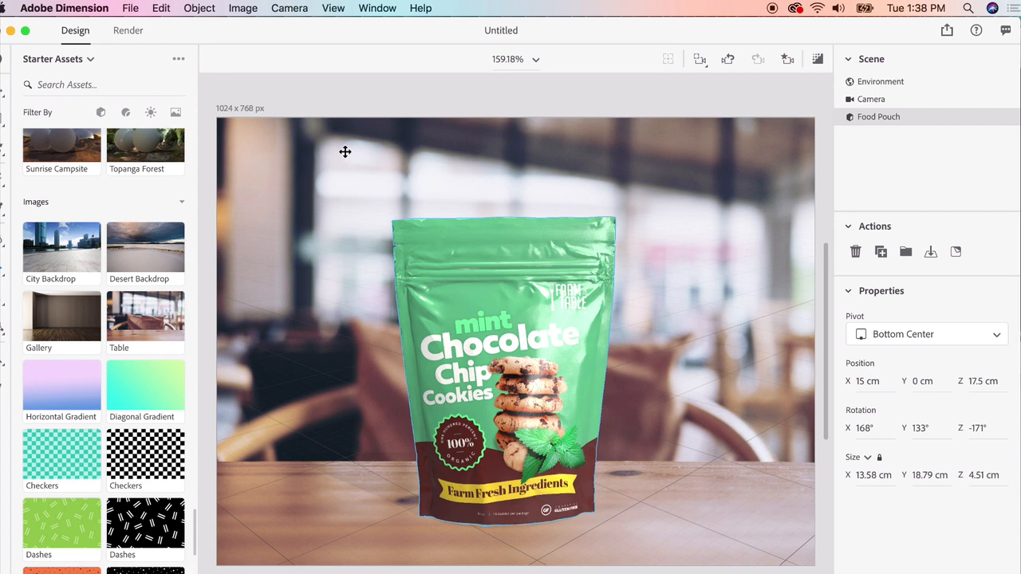
Render the scene locally to the Desktop under the filename test, at Medium quality in PSD (16 Bits/Channel) and PNG formats
{"action": "left_click", "coordinate": [128, 32]}
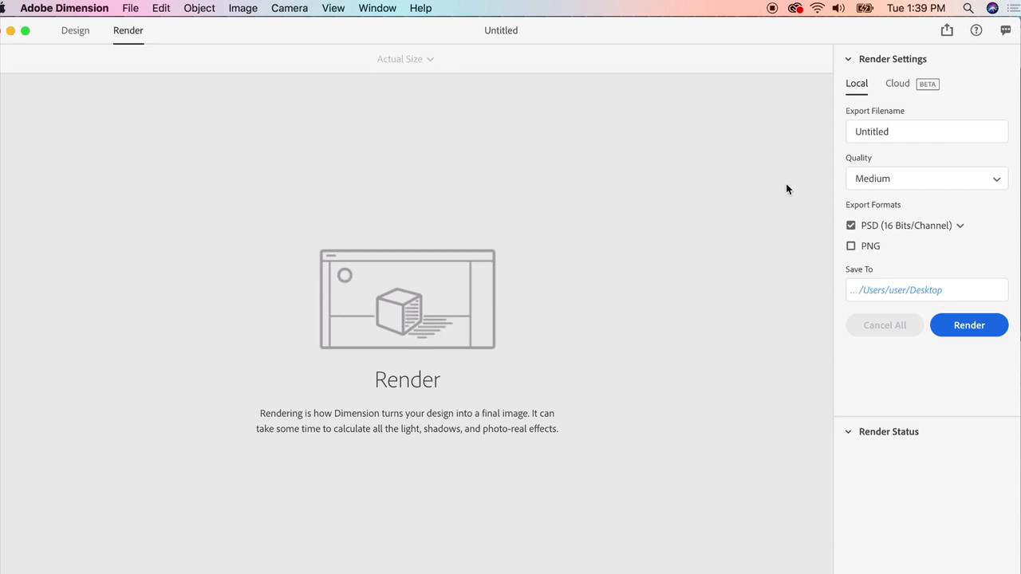
{"action": "left_click", "coordinate": [886, 180]}
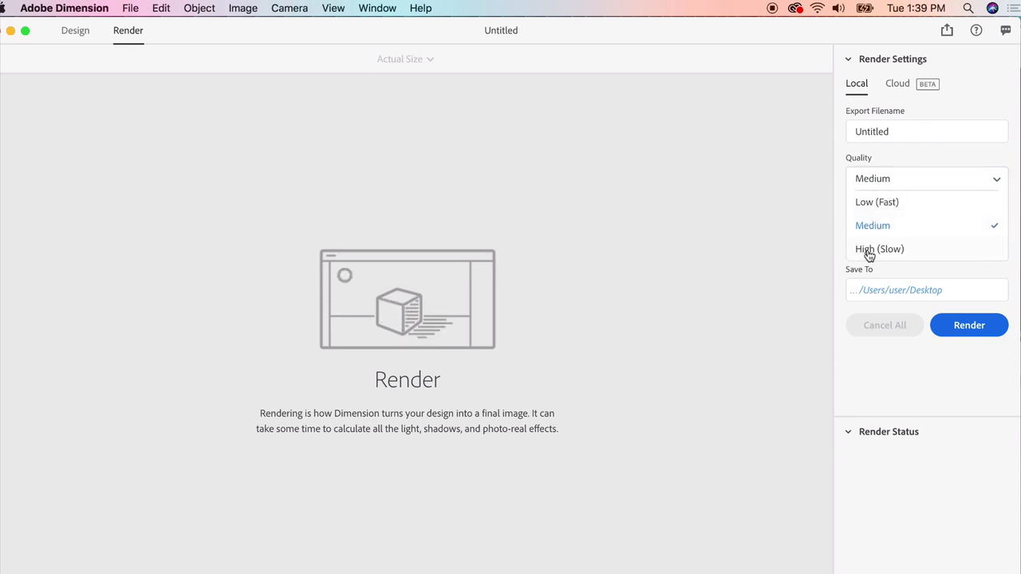
{"action": "left_click", "coordinate": [873, 228]}
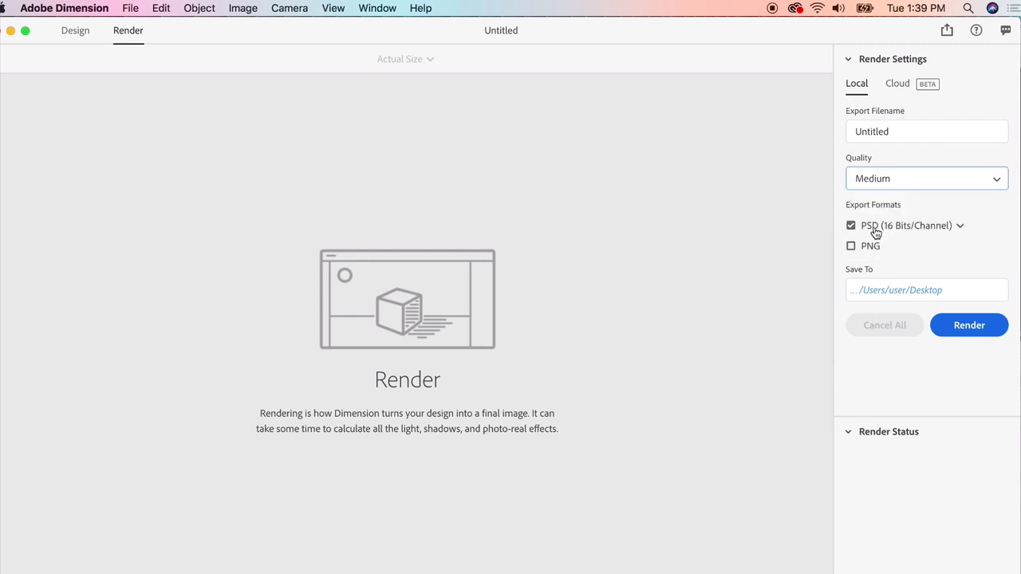
{"action": "double_click", "coordinate": [871, 131]}
{"action": "type", "text": "test"}
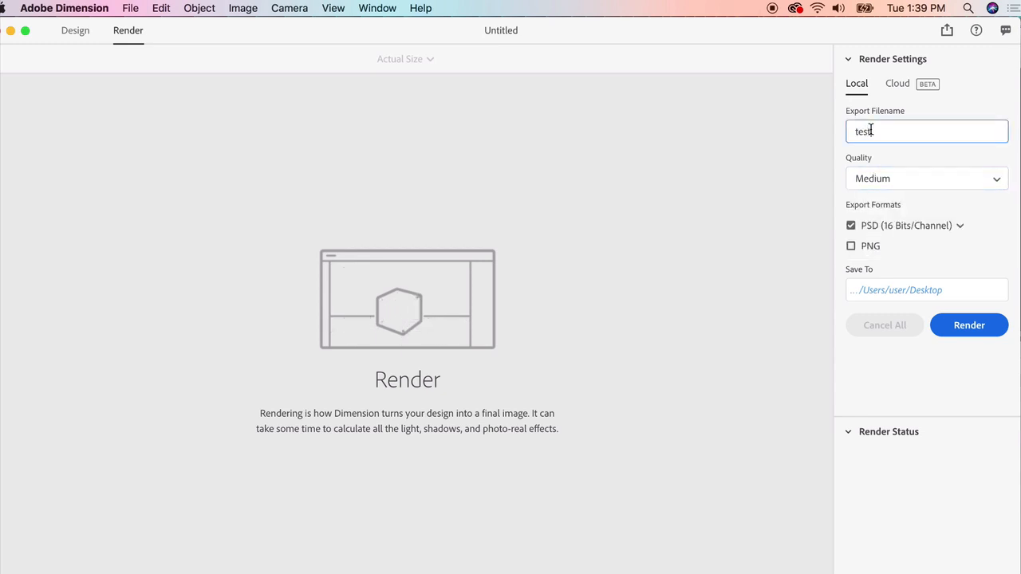
{"action": "left_click", "coordinate": [850, 245]}
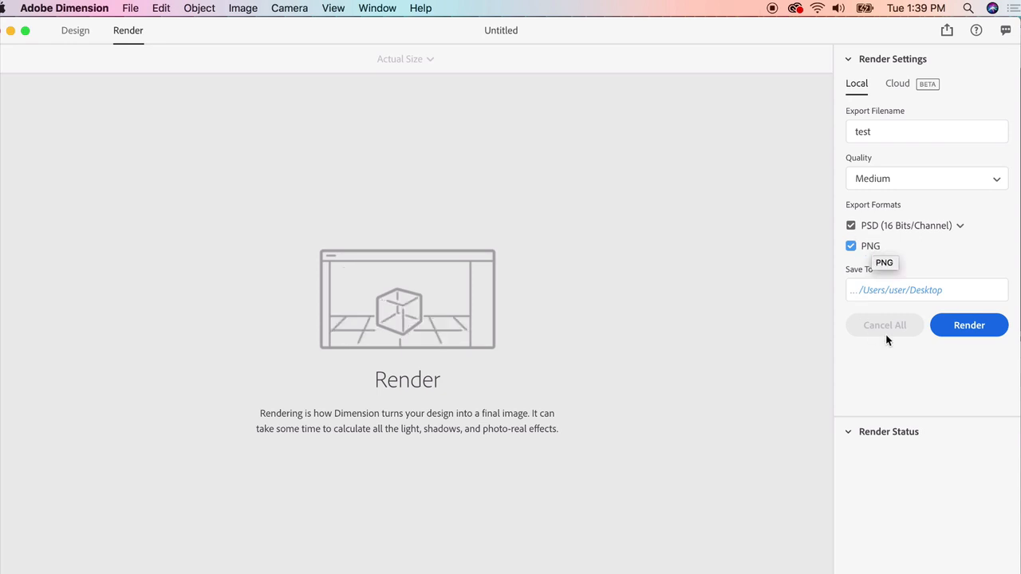
{"action": "left_click", "coordinate": [968, 325]}
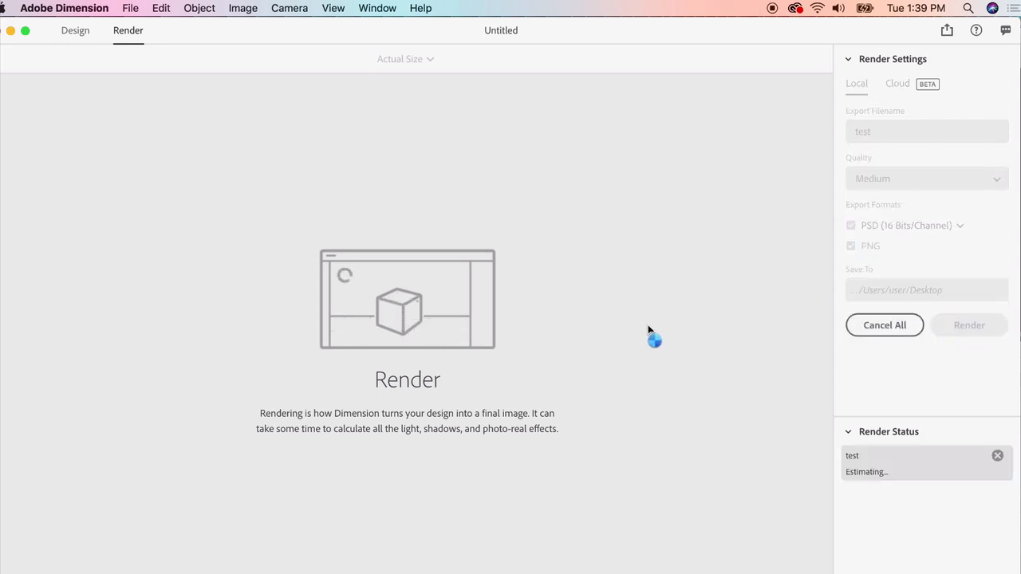